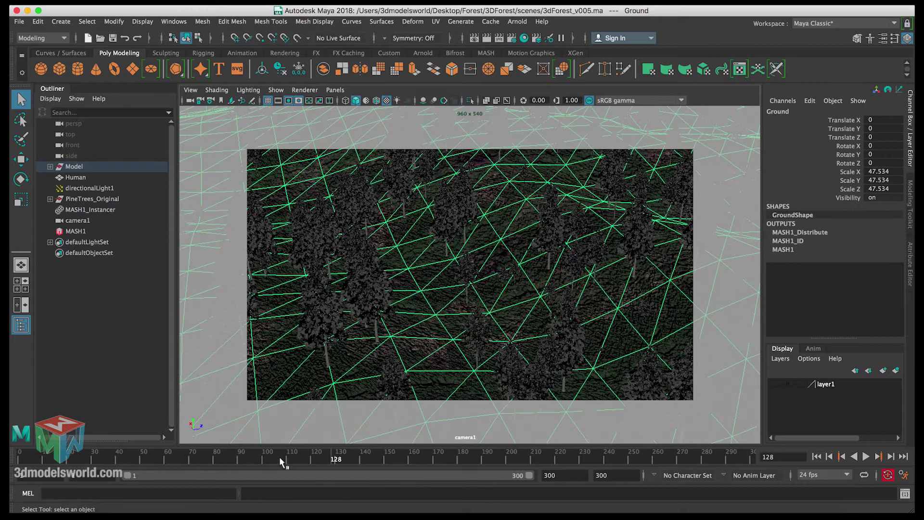
Step: Rewind to frame 1 and expand Model and Location_Terrain in the Outliner to show Ground
{"action": "left_click_drag", "start_coordinate": [280, 462], "coordinate": [22, 462]}
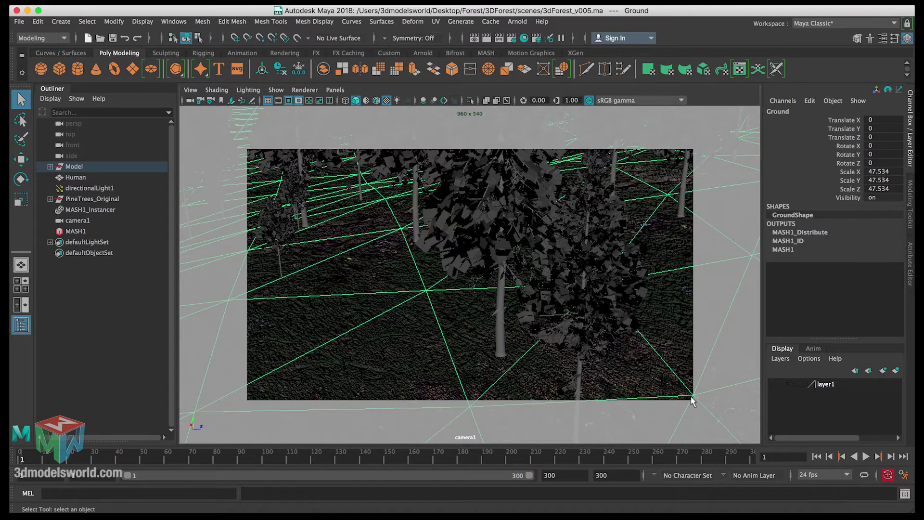
{"action": "left_click", "coordinate": [50, 166]}
{"action": "left_click", "coordinate": [57, 178]}
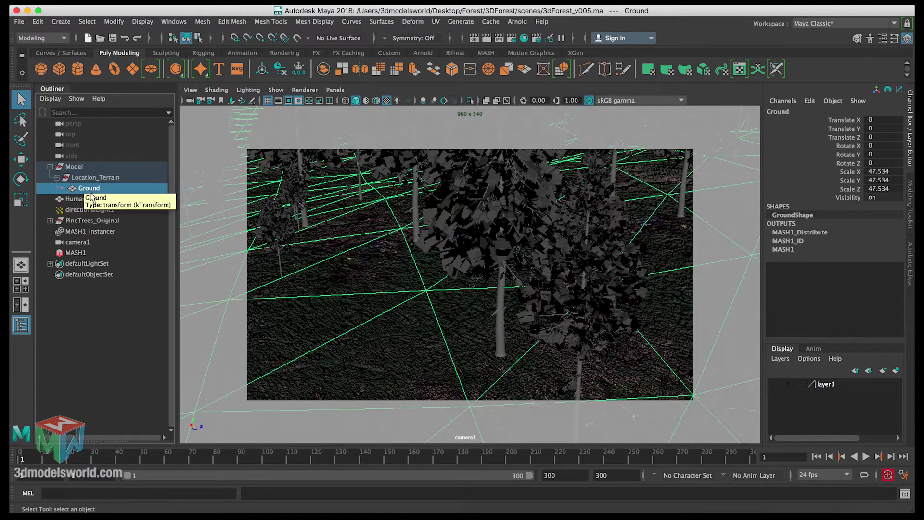
Step: Duplicate the Ground mesh with Ctrl+D
{"action": "key", "text": "ctrl+d"}
{"action": "left_click", "coordinate": [37, 21]}
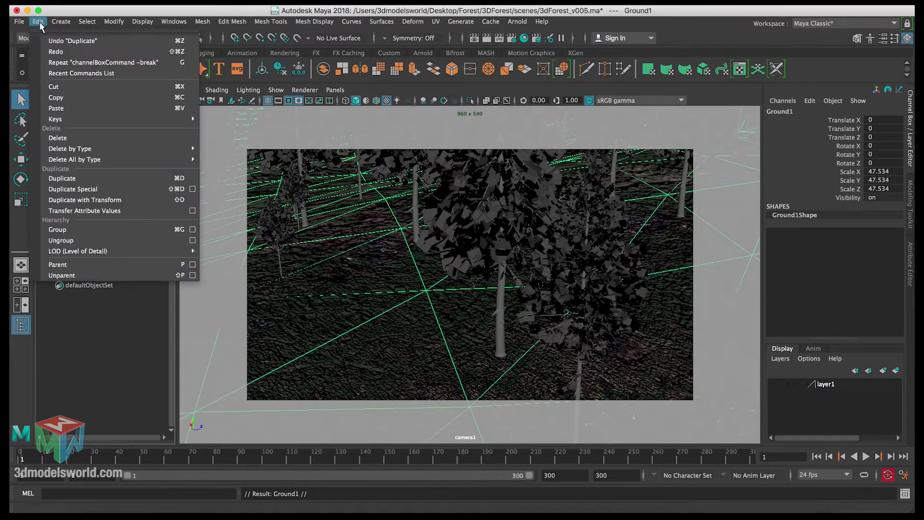
{"action": "mouse_move", "coordinate": [58, 150]}
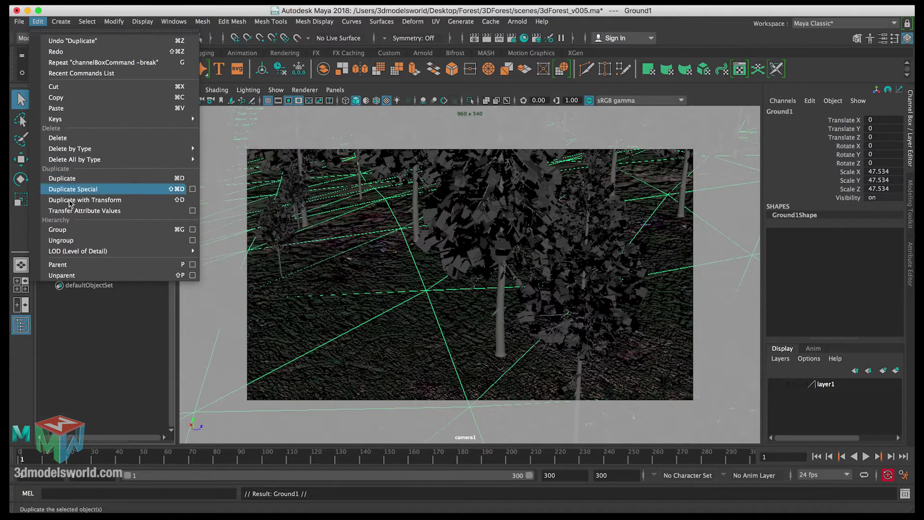
{"action": "left_click", "coordinate": [76, 326]}
Step: Rename the original mesh Ground_Original and the copy Ground_New
{"action": "left_click", "coordinate": [91, 188]}
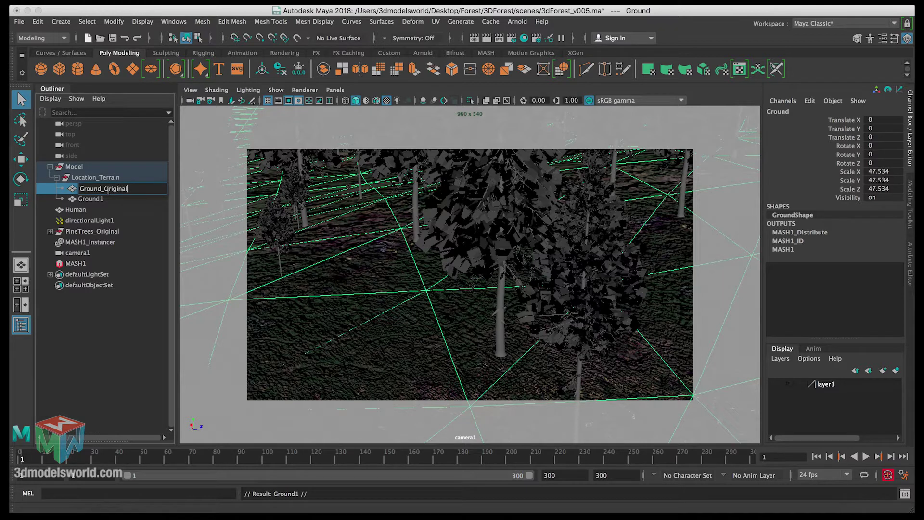
{"action": "key", "text": "Return"}
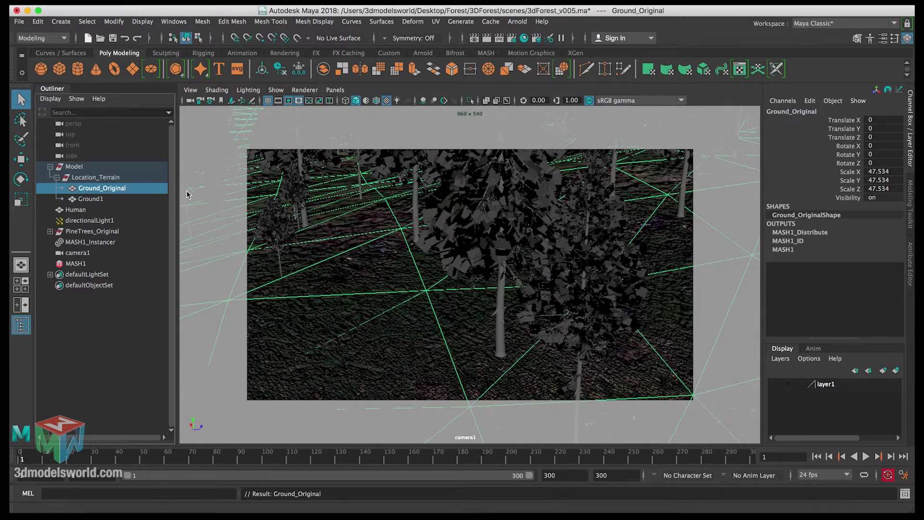
{"action": "left_click", "coordinate": [114, 199]}
{"action": "double_click", "coordinate": [111, 200]}
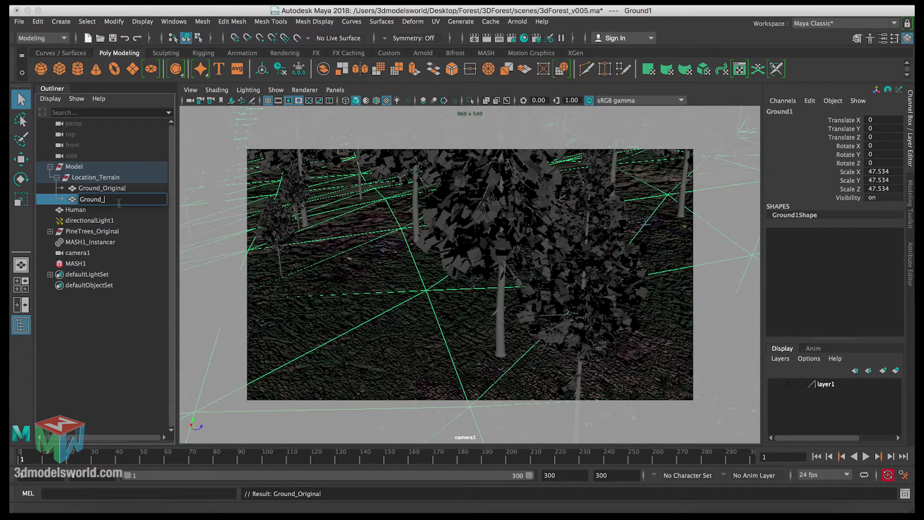
{"action": "key", "text": "Return"}
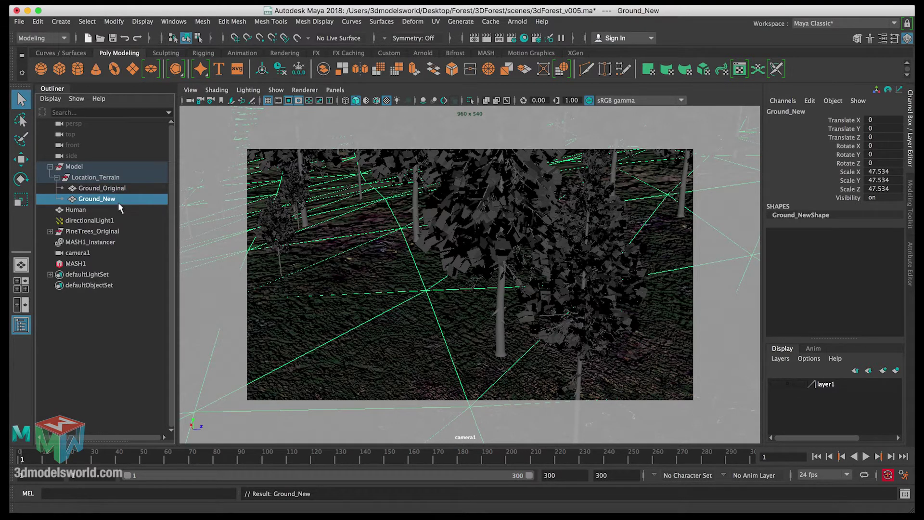
{"action": "left_click", "coordinate": [117, 188]}
Step: Hide Ground_Original by setting its Visibility to 0, then select Ground_New
{"action": "left_click", "coordinate": [887, 198]}
{"action": "double_click", "coordinate": [887, 198]}
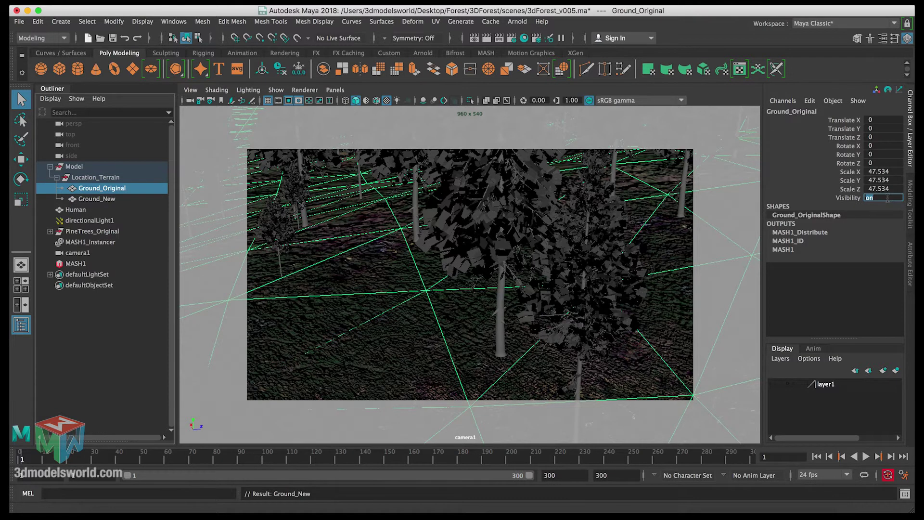
{"action": "key", "text": "Return"}
{"action": "left_click", "coordinate": [91, 199]}
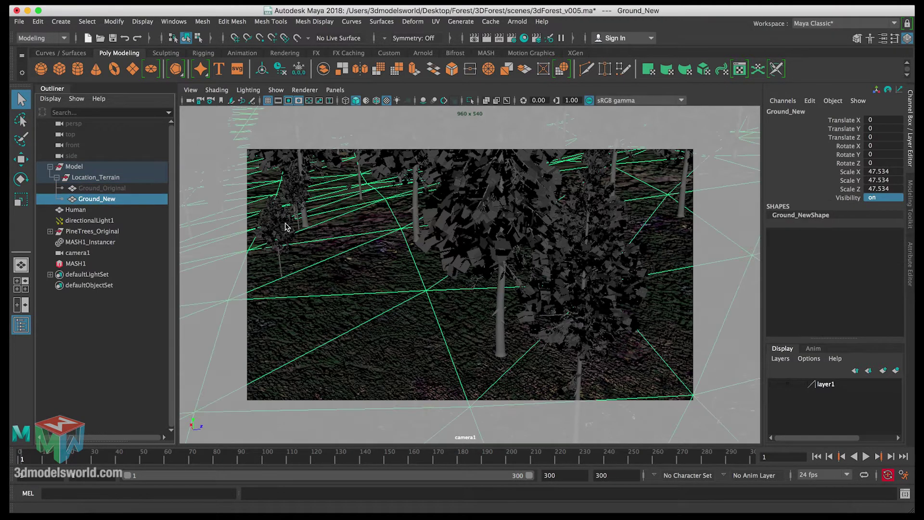
Step: Scrub the camera animation to frame 109, switch to shaded mode (5), and scrub back
{"action": "mouse_move", "coordinate": [29, 462]}
{"action": "left_mouse_down"}
{"action": "mouse_move", "coordinate": [689, 457]}
{"action": "mouse_move", "coordinate": [791, 446]}
{"action": "left_mouse_up"}
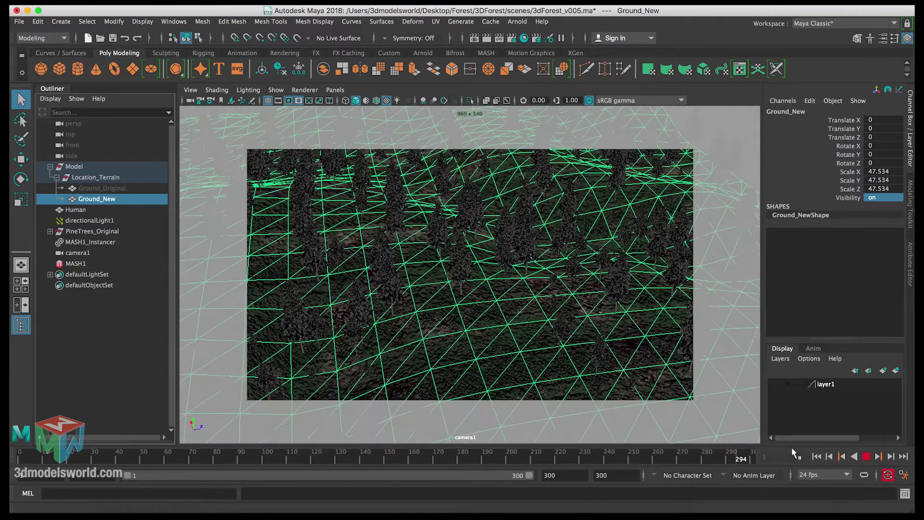
{"action": "key", "text": "5"}
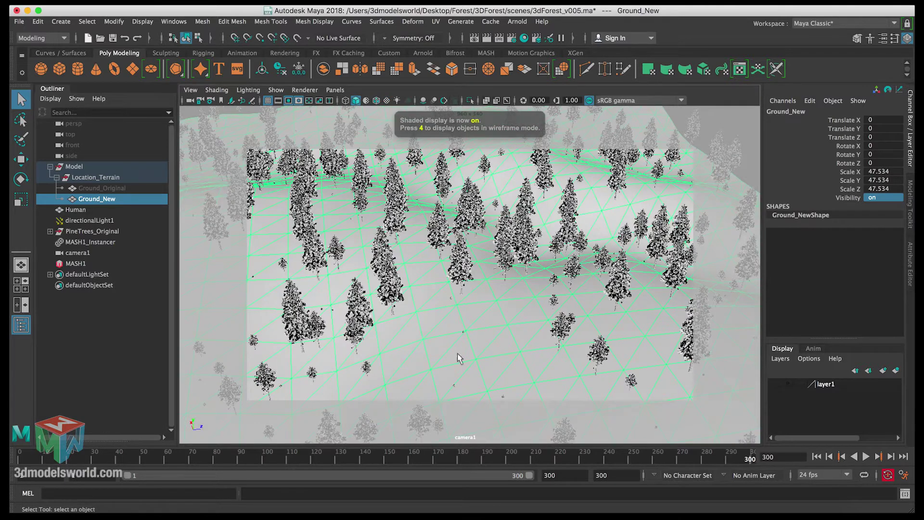
{"action": "mouse_move", "coordinate": [742, 460]}
{"action": "left_mouse_down"}
{"action": "mouse_move", "coordinate": [392, 457]}
{"action": "mouse_move", "coordinate": [11, 478]}
{"action": "left_mouse_up"}
Step: Switch a pane to Perspective, maximize it, and frame the whole tree-covered terrain
{"action": "key", "text": "space"}
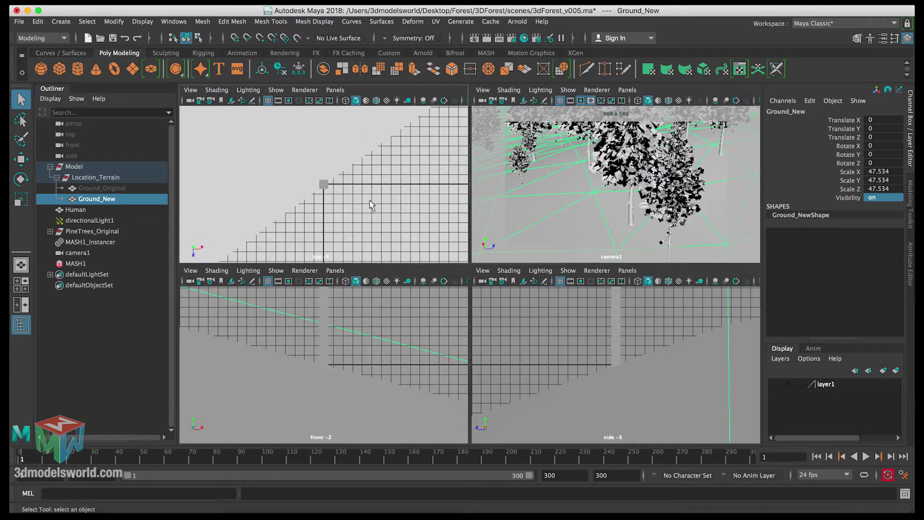
{"action": "key", "text": "space"}
{"action": "left_click_drag", "start_coordinate": [369, 201], "coordinate": [371, 179]}
{"action": "key", "text": "space"}
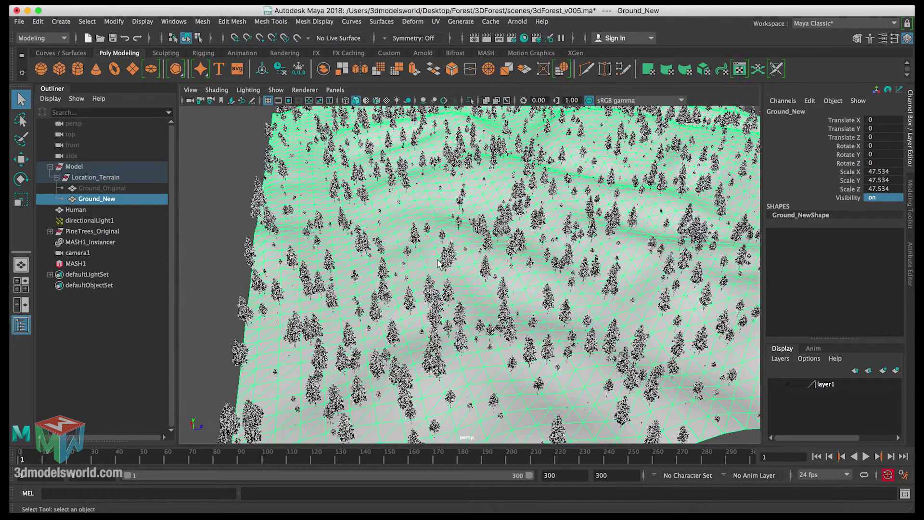
{"action": "scroll", "coordinate": [440, 264], "scroll_direction": "down", "scroll_amount": 5}
{"action": "left_click_drag", "start_coordinate": [440, 265], "coordinate": [415, 266], "text": "alt"}
{"action": "scroll", "coordinate": [415, 265], "scroll_direction": "up", "scroll_amount": 2}
{"action": "right_click_drag", "start_coordinate": [415, 266], "coordinate": [357, 308], "text": "alt"}
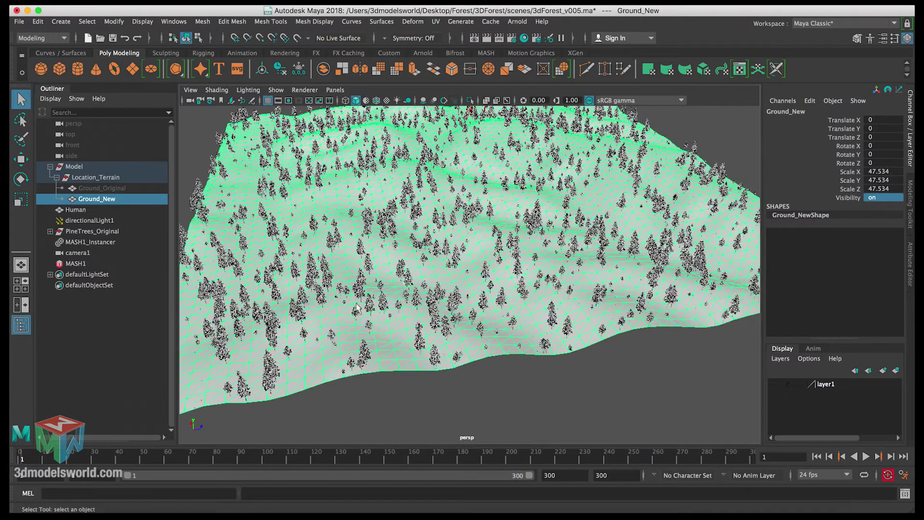
Step: Put Ground_New in face mode and marquee-select all of its faces
{"action": "right_click", "coordinate": [341, 312]}
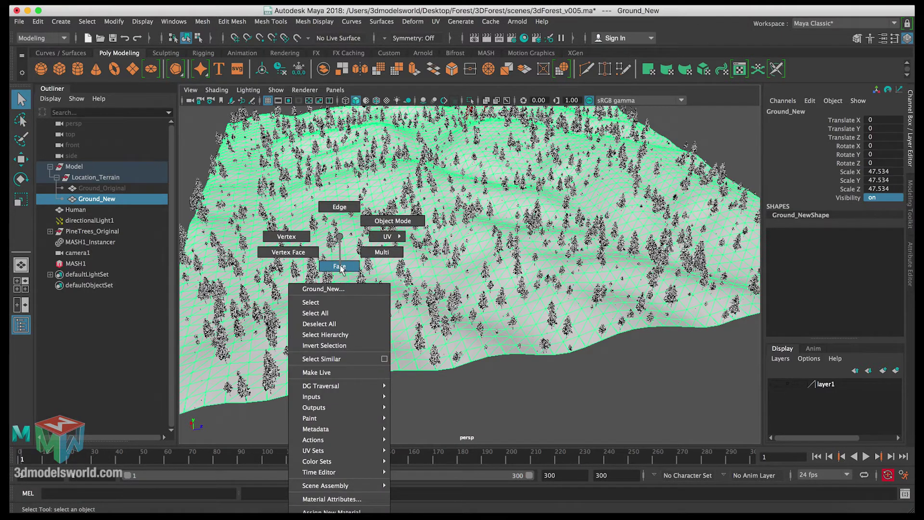
{"action": "right_click_drag", "start_coordinate": [339, 237], "coordinate": [340, 266]}
{"action": "right_click_drag", "start_coordinate": [412, 271], "coordinate": [302, 223], "text": "alt"}
{"action": "left_click_drag", "start_coordinate": [304, 198], "coordinate": [316, 171], "text": "alt"}
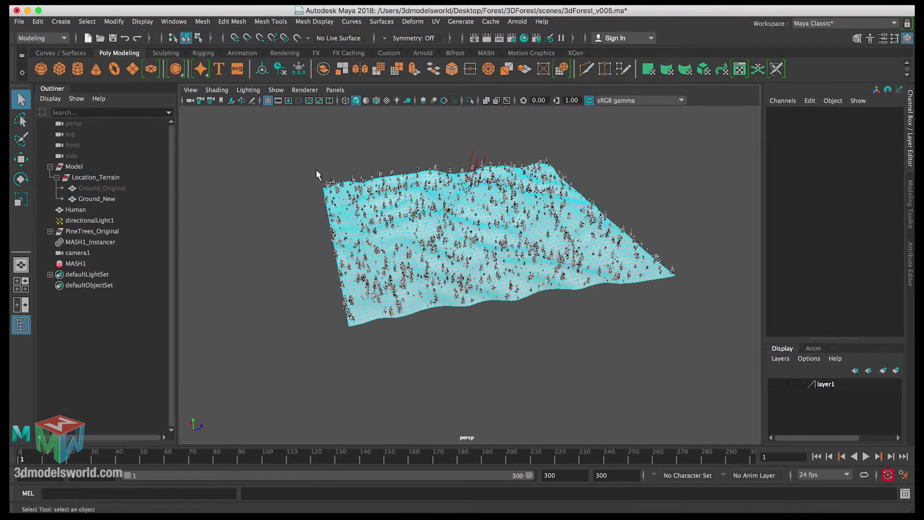
{"action": "left_click_drag", "start_coordinate": [275, 131], "coordinate": [709, 399]}
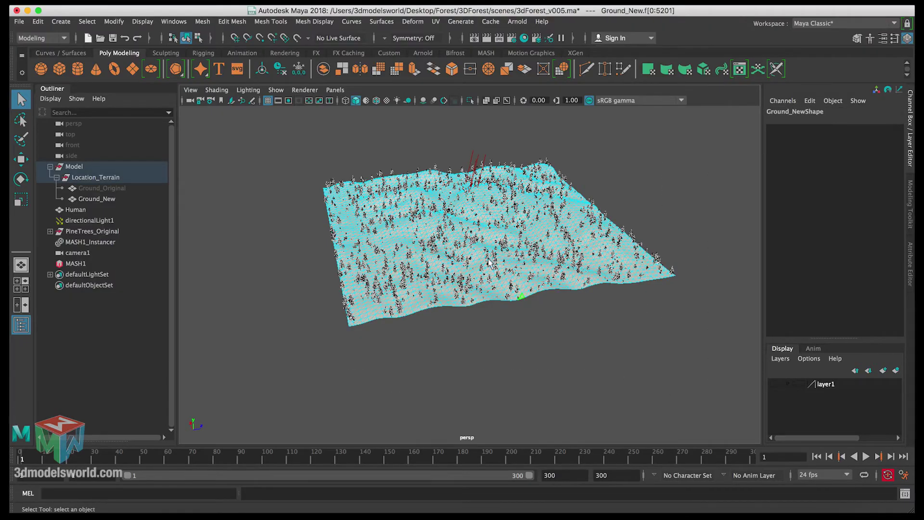
Step: Move in closer over the terrain and return to the maximized camera1 view
{"action": "right_click_drag", "start_coordinate": [465, 236], "coordinate": [558, 349], "text": "alt"}
{"action": "left_click_drag", "start_coordinate": [539, 289], "coordinate": [517, 334], "text": "alt"}
{"action": "middle_click_drag", "start_coordinate": [515, 270], "coordinate": [468, 319], "text": "alt"}
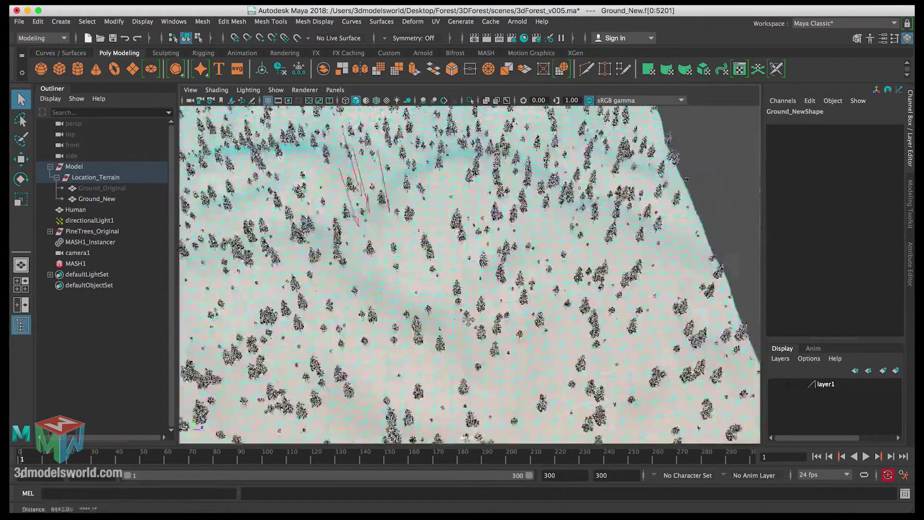
{"action": "right_click_drag", "start_coordinate": [468, 275], "coordinate": [568, 298], "text": "alt"}
{"action": "left_click_drag", "start_coordinate": [485, 279], "coordinate": [501, 254], "text": "alt"}
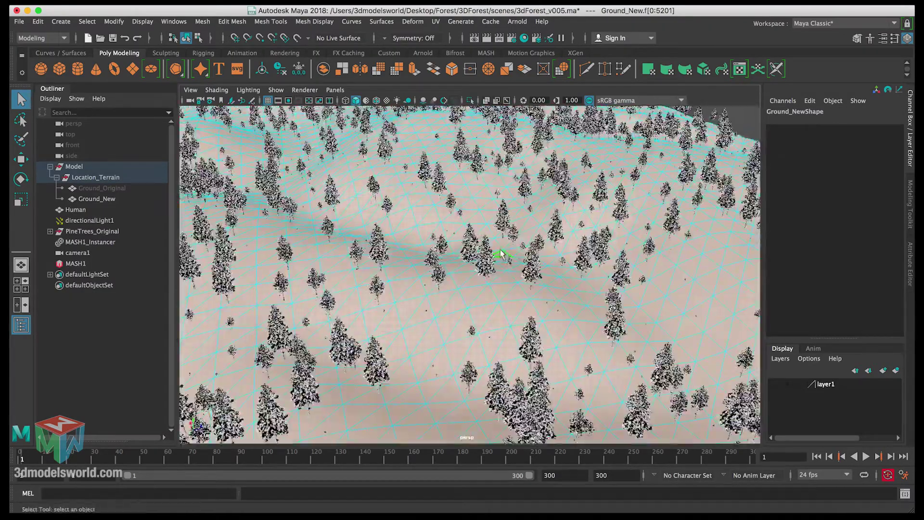
{"action": "key", "text": "space"}
{"action": "key", "text": "space"}
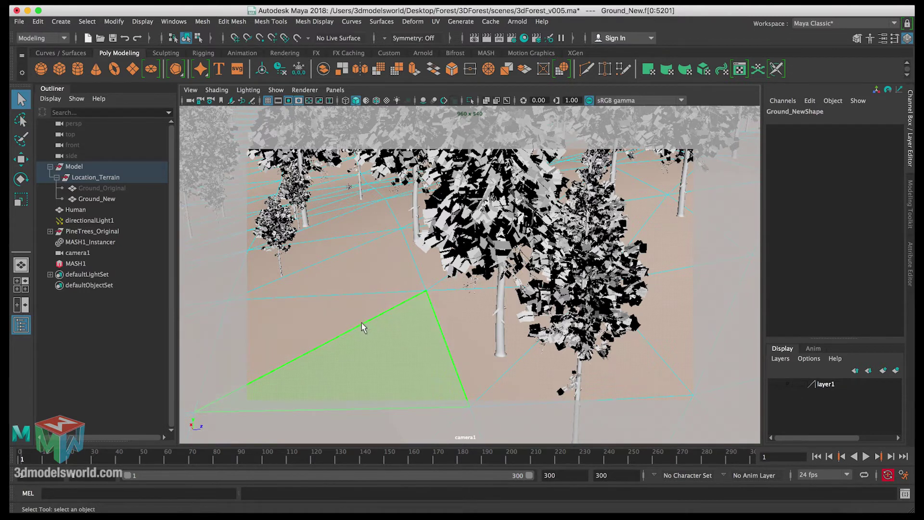
Step: Deselect the near, left and middle ground faces visible in camera1's shot
{"action": "left_click_drag", "start_coordinate": [316, 312], "coordinate": [401, 362], "text": "ctrl"}
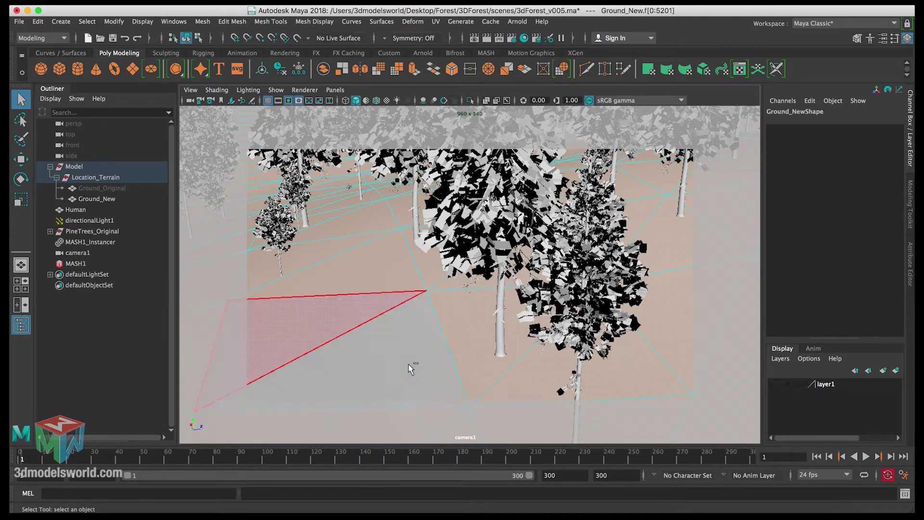
{"action": "left_click_drag", "start_coordinate": [418, 311], "coordinate": [545, 381], "text": "ctrl"}
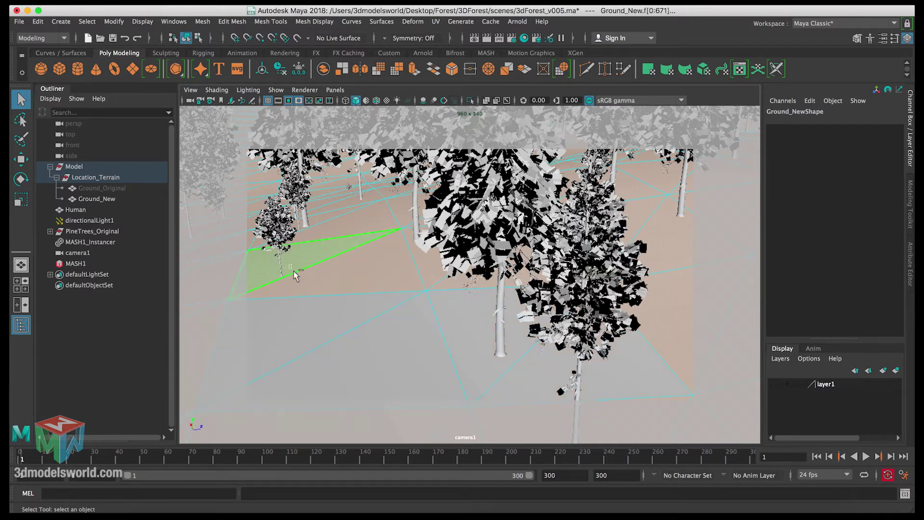
{"action": "left_click_drag", "start_coordinate": [294, 271], "coordinate": [342, 305], "text": "ctrl"}
{"action": "left_click", "coordinate": [237, 271], "text": "ctrl"}
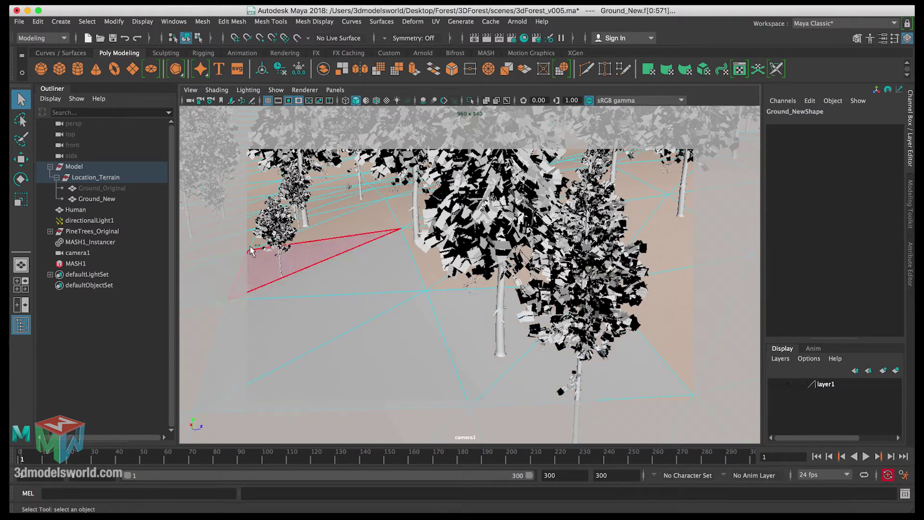
{"action": "left_click", "coordinate": [291, 228], "text": "ctrl"}
{"action": "left_click", "coordinate": [347, 228], "text": "ctrl"}
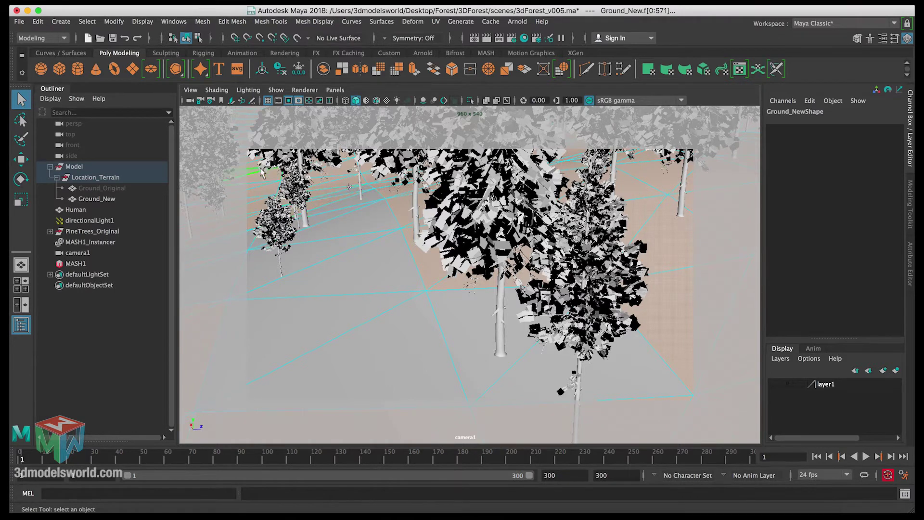
Step: Deselect the large triangular faces and the remaining right-hand faces in shot
{"action": "left_click", "coordinate": [312, 225]}
{"action": "left_click", "coordinate": [365, 189]}
{"action": "left_click_drag", "start_coordinate": [365, 176], "coordinate": [494, 303], "text": "ctrl"}
{"action": "left_click_drag", "start_coordinate": [608, 259], "coordinate": [692, 349], "text": "ctrl"}
{"action": "left_click_drag", "start_coordinate": [542, 180], "coordinate": [623, 232], "text": "ctrl"}
Step: Set MASH1_Instancer's Visibility to 0 to hide the trees, then put Ground_New in face mode
{"action": "left_click", "coordinate": [81, 247]}
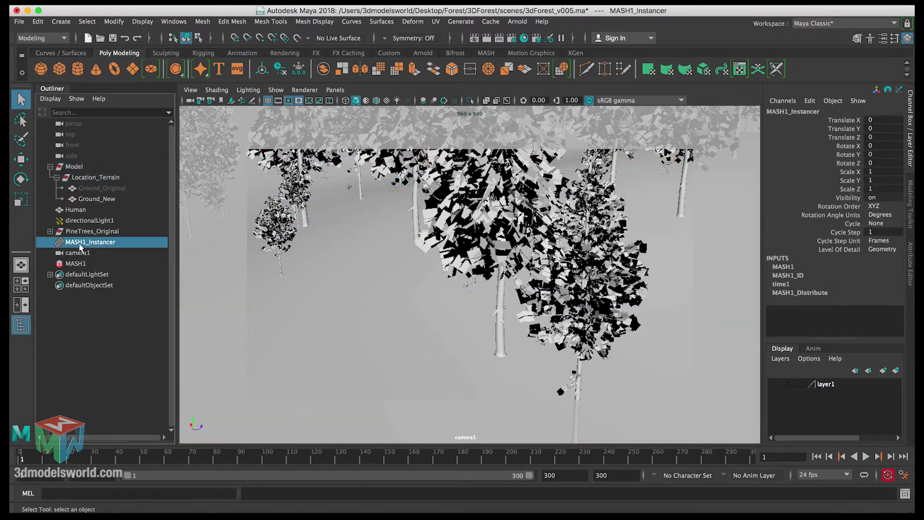
{"action": "left_click", "coordinate": [882, 198]}
{"action": "type", "text": "0"}
{"action": "key", "text": "Return"}
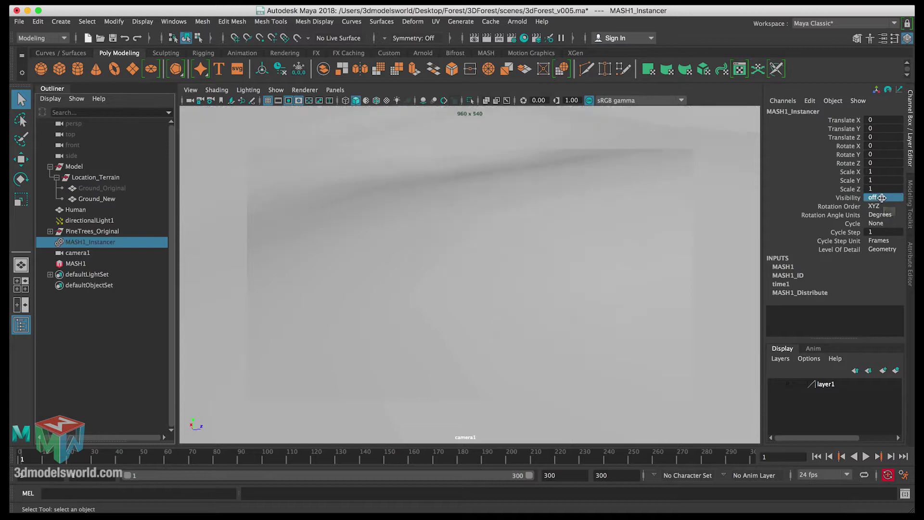
{"action": "left_click", "coordinate": [405, 224]}
{"action": "right_click_drag", "start_coordinate": [399, 221], "coordinate": [401, 250]}
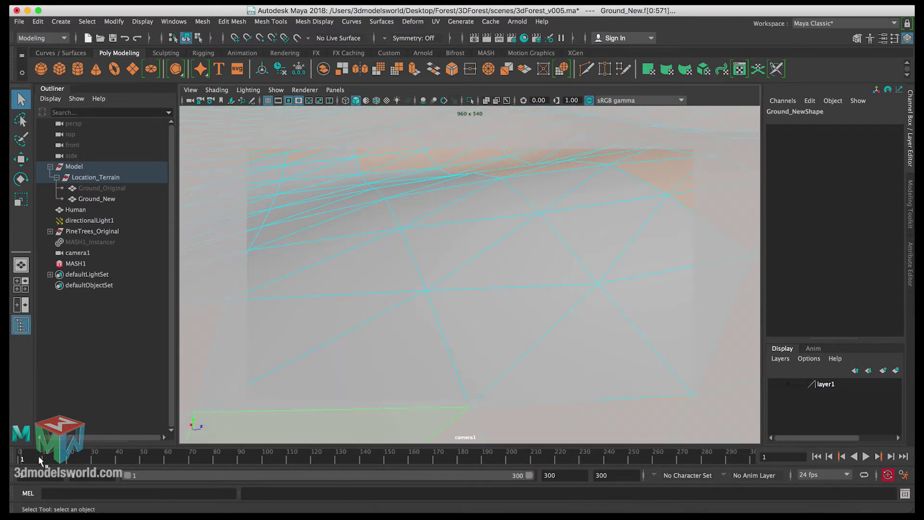
Step: Play the camera animation, stop, return to frame 1, and switch to wireframe (4)
{"action": "key", "text": "alt+v"}
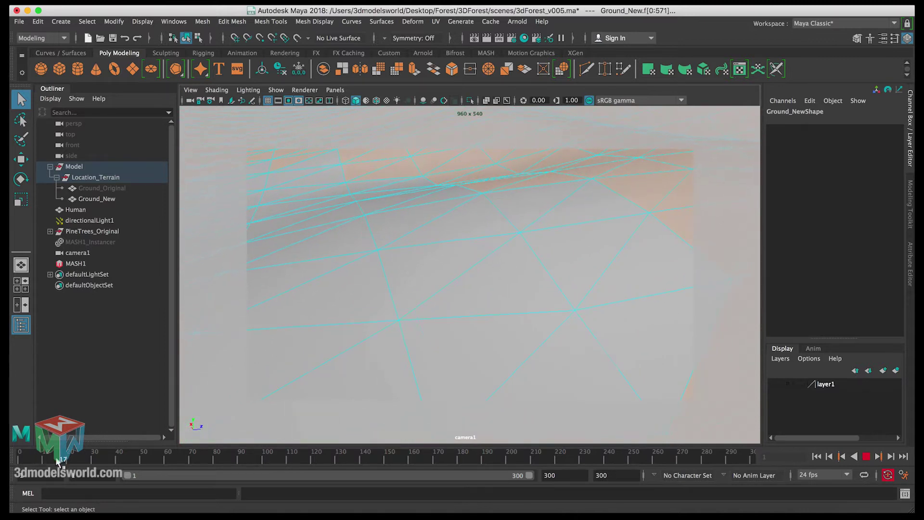
{"action": "left_click", "coordinate": [51, 462]}
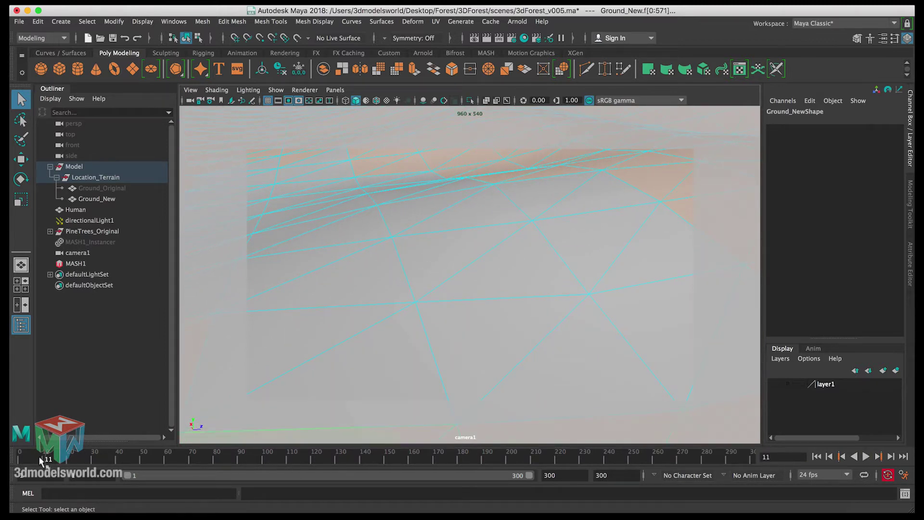
{"action": "left_click_drag", "start_coordinate": [41, 460], "coordinate": [22, 460]}
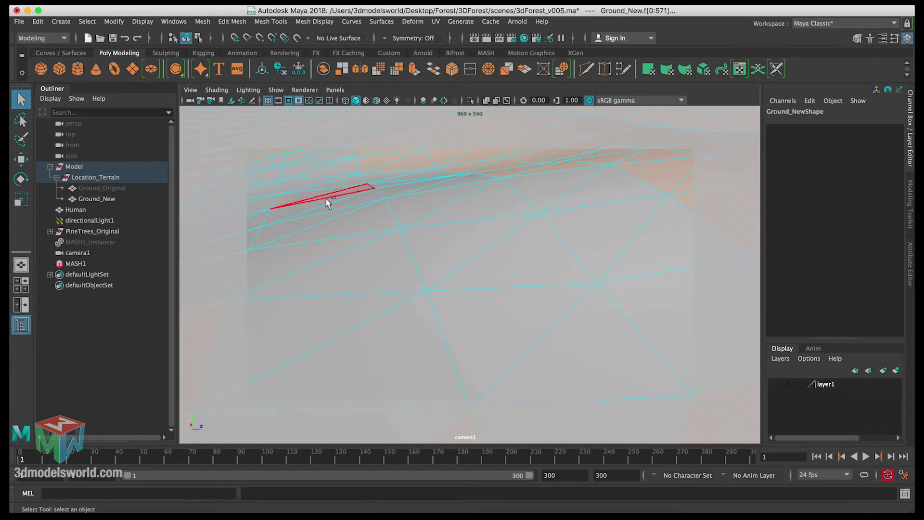
{"action": "key", "text": "4"}
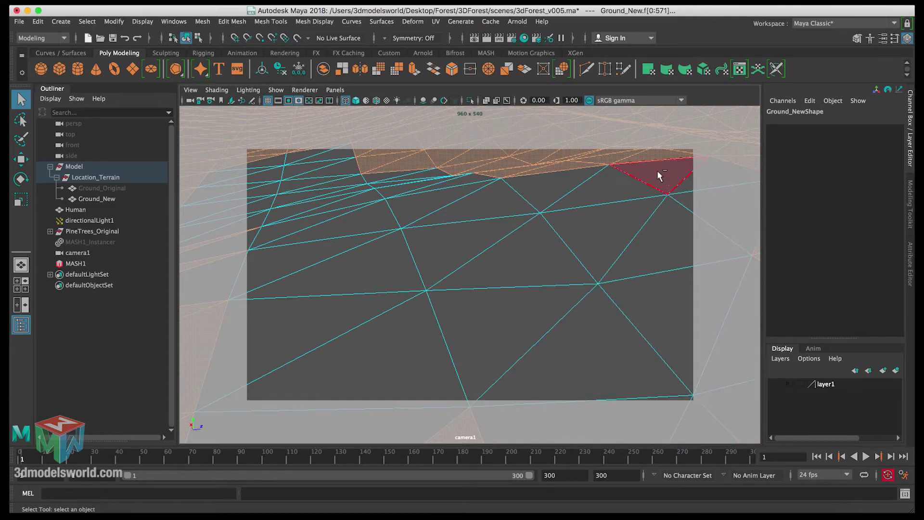
Step: Deselect Ground_New faces along the top edge and left edge of camera1's frame
{"action": "left_click", "coordinate": [603, 159], "text": "ctrl"}
{"action": "left_click", "coordinate": [577, 164], "text": "ctrl"}
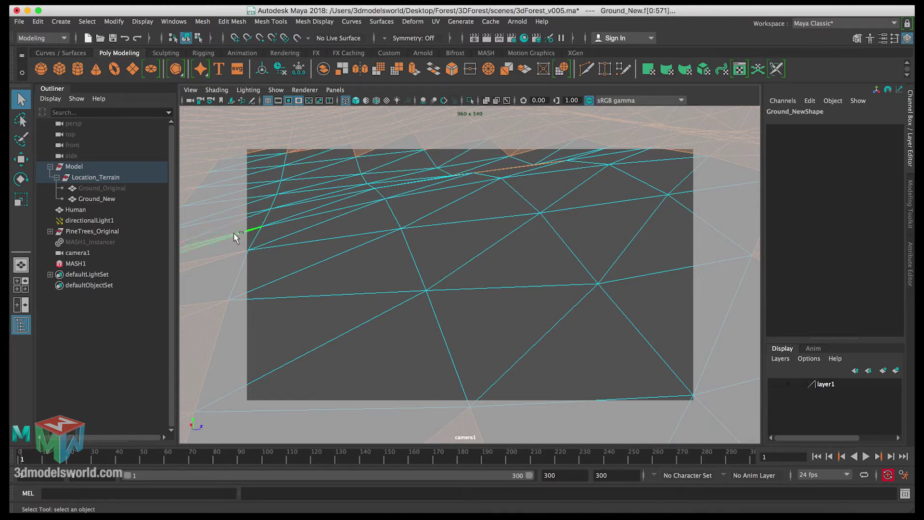
{"action": "left_click", "coordinate": [197, 263], "text": "ctrl"}
{"action": "left_click", "coordinate": [196, 309], "text": "ctrl"}
{"action": "left_click", "coordinate": [199, 334], "text": "ctrl"}
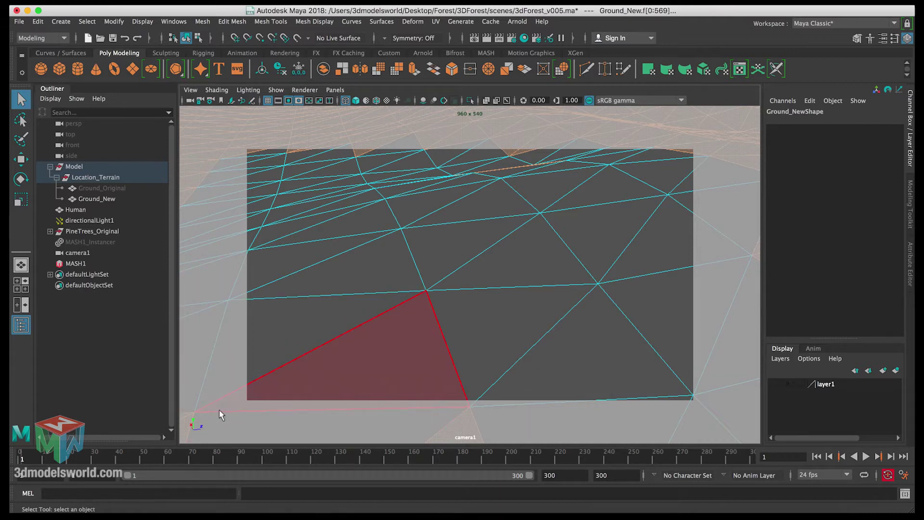
Step: Replay the animation, return to frame 1, and deselect upper-left and right faces in view
{"action": "key", "text": "alt+v"}
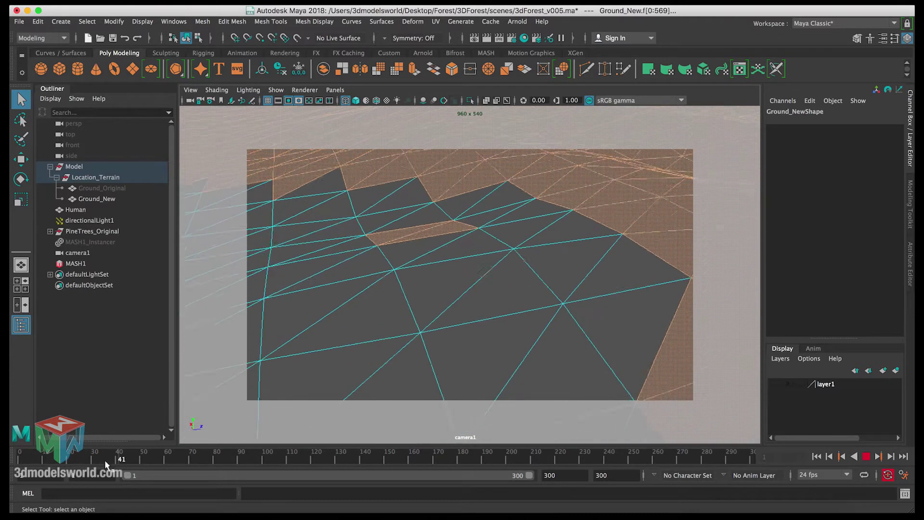
{"action": "mouse_move", "coordinate": [105, 460]}
{"action": "left_mouse_down"}
{"action": "mouse_move", "coordinate": [14, 474]}
{"action": "mouse_move", "coordinate": [129, 459]}
{"action": "mouse_move", "coordinate": [108, 466]}
{"action": "left_mouse_up"}
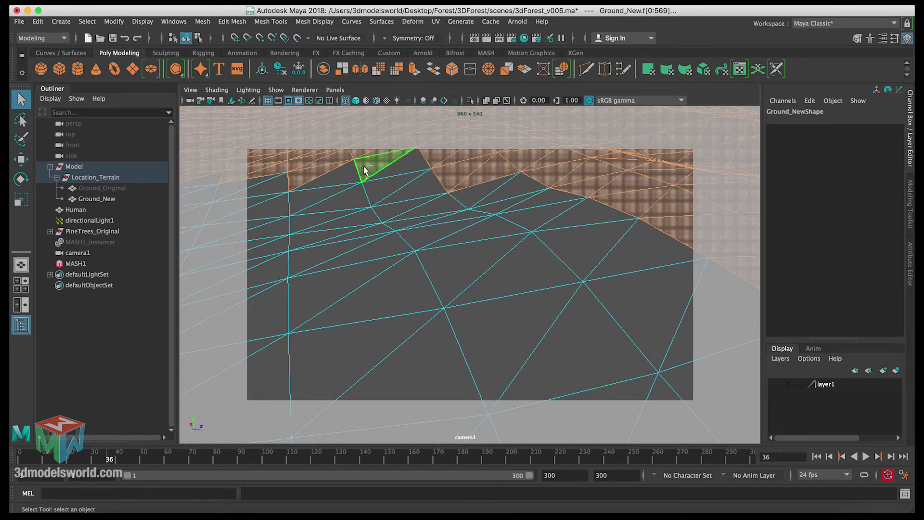
{"action": "left_click_drag", "start_coordinate": [288, 172], "coordinate": [471, 200], "text": "ctrl"}
{"action": "left_click_drag", "start_coordinate": [611, 220], "coordinate": [679, 247], "text": "ctrl"}
{"action": "left_click_drag", "start_coordinate": [495, 165], "coordinate": [536, 184], "text": "ctrl"}
{"action": "left_click", "coordinate": [537, 187], "text": "shift"}
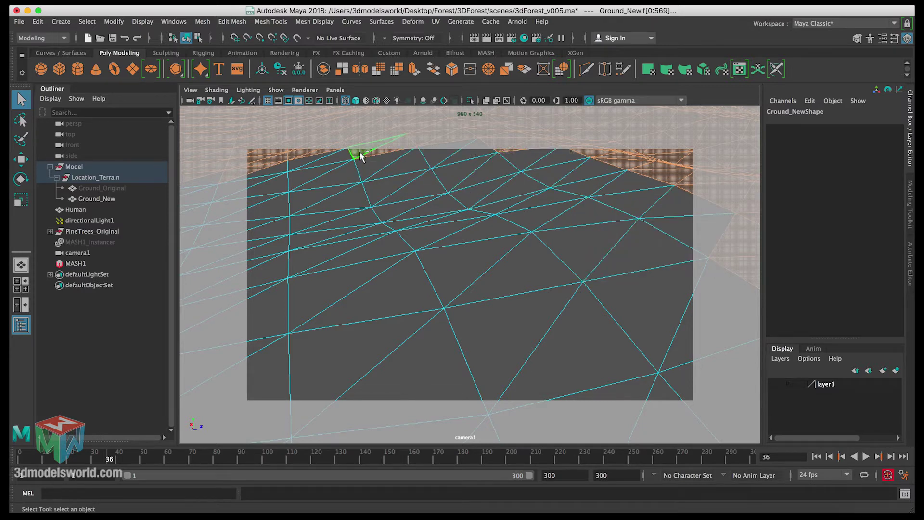
{"action": "left_click_drag", "start_coordinate": [256, 158], "coordinate": [308, 172], "text": "ctrl"}
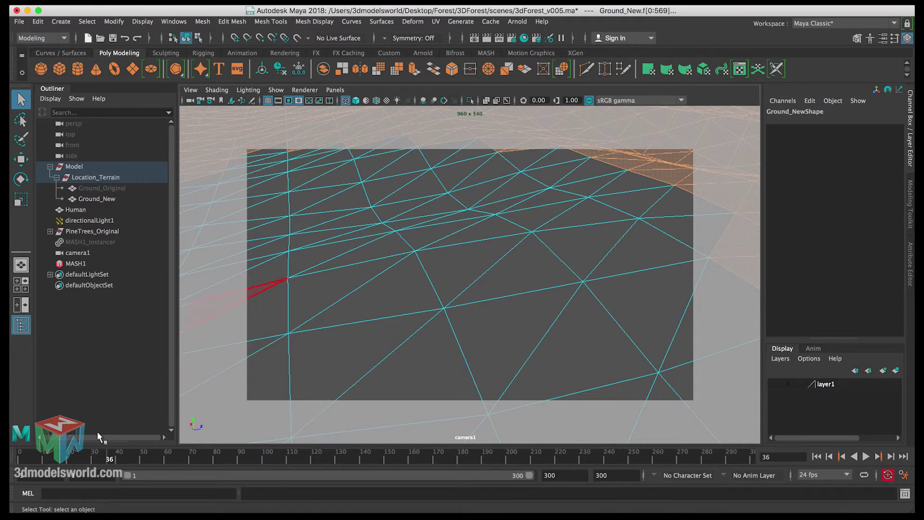
Step: Around frame 35, deselect the upper and lower-right faces entering the shot
{"action": "left_click", "coordinate": [108, 458]}
{"action": "left_click_drag", "start_coordinate": [110, 461], "coordinate": [106, 460]}
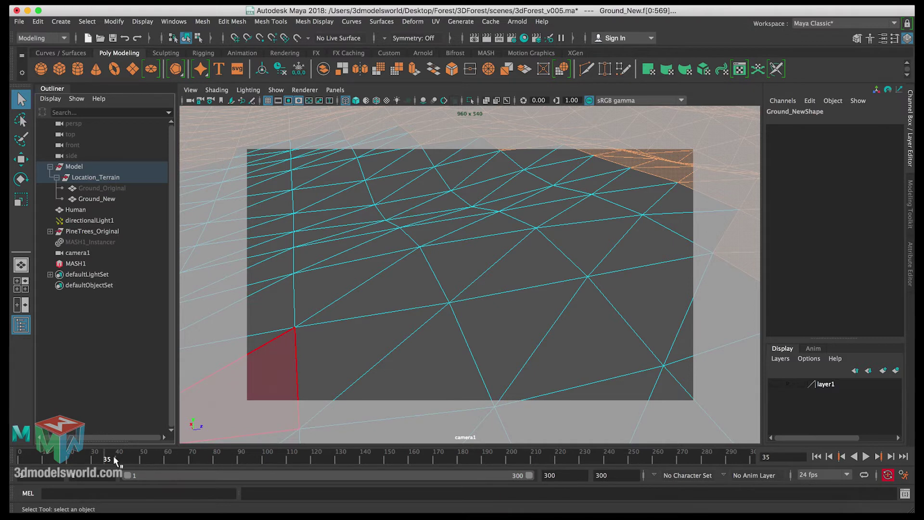
{"action": "mouse_move", "coordinate": [113, 455]}
{"action": "left_mouse_down"}
{"action": "mouse_move", "coordinate": [141, 460]}
{"action": "mouse_move", "coordinate": [90, 461]}
{"action": "mouse_move", "coordinate": [153, 458]}
{"action": "left_mouse_up"}
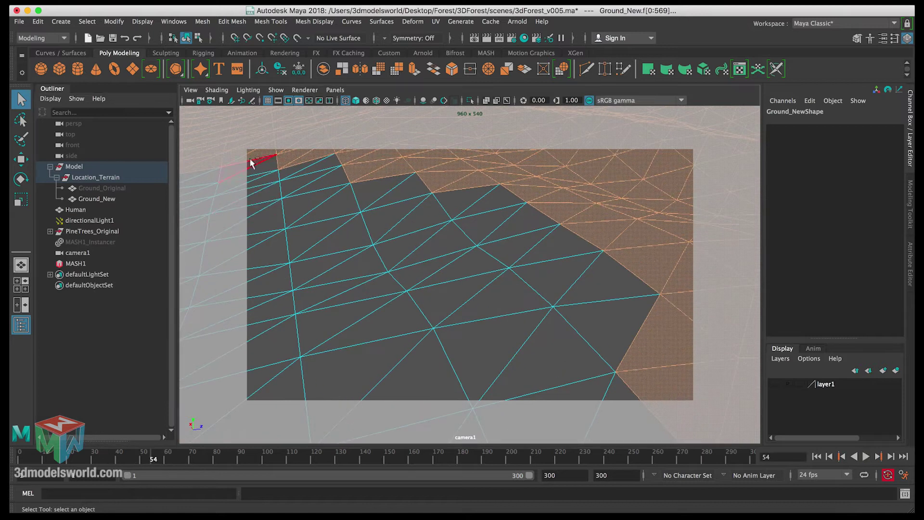
{"action": "left_click_drag", "start_coordinate": [244, 152], "coordinate": [472, 238], "text": "ctrl"}
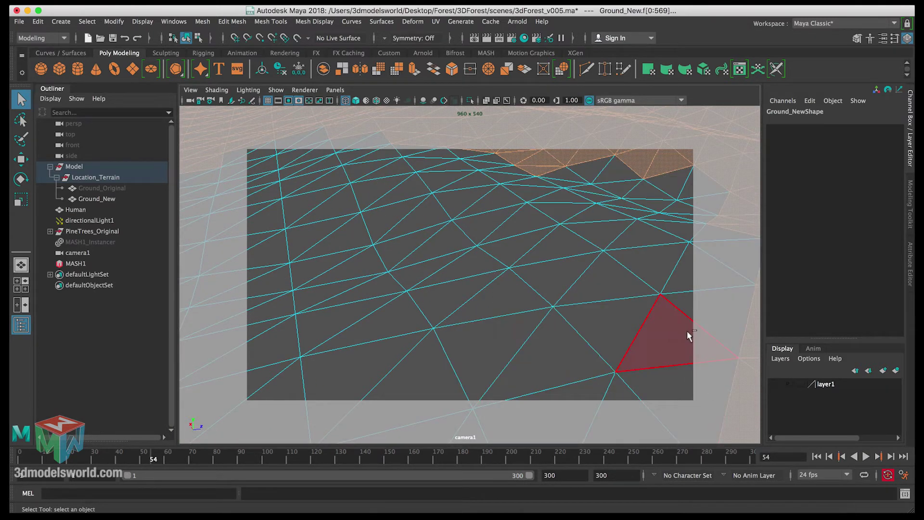
{"action": "left_click_drag", "start_coordinate": [749, 387], "coordinate": [749, 387], "text": "ctrl"}
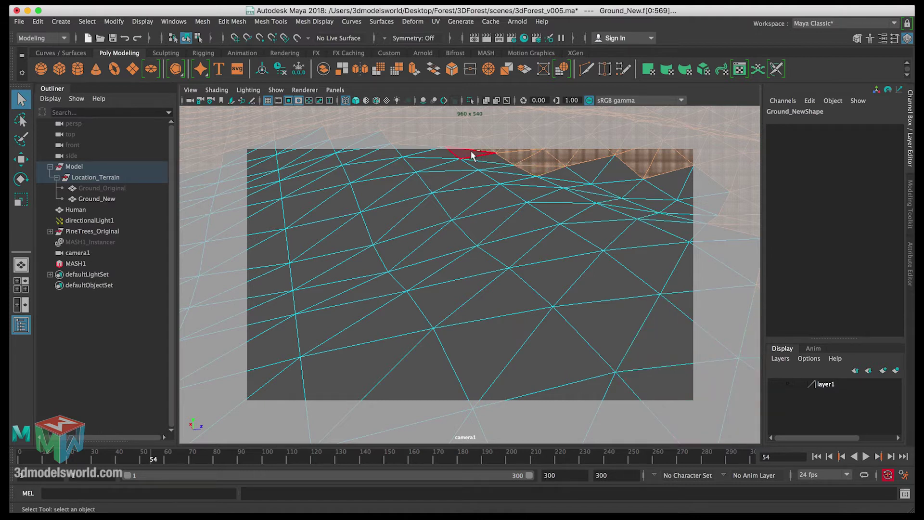
{"action": "left_click_drag", "start_coordinate": [470, 152], "coordinate": [650, 207], "text": "ctrl"}
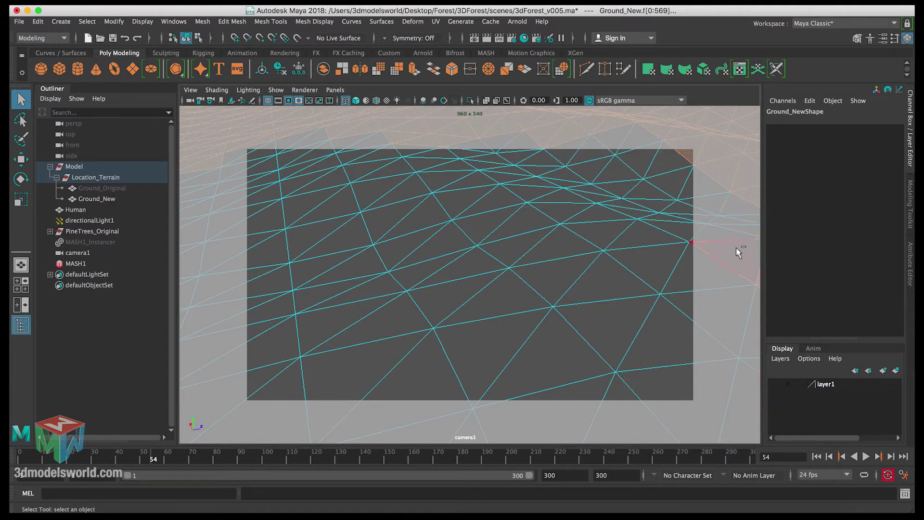
Step: At frame 64, deselect faces along the top edge and top-right corner
{"action": "left_click_drag", "start_coordinate": [159, 460], "coordinate": [131, 459]}
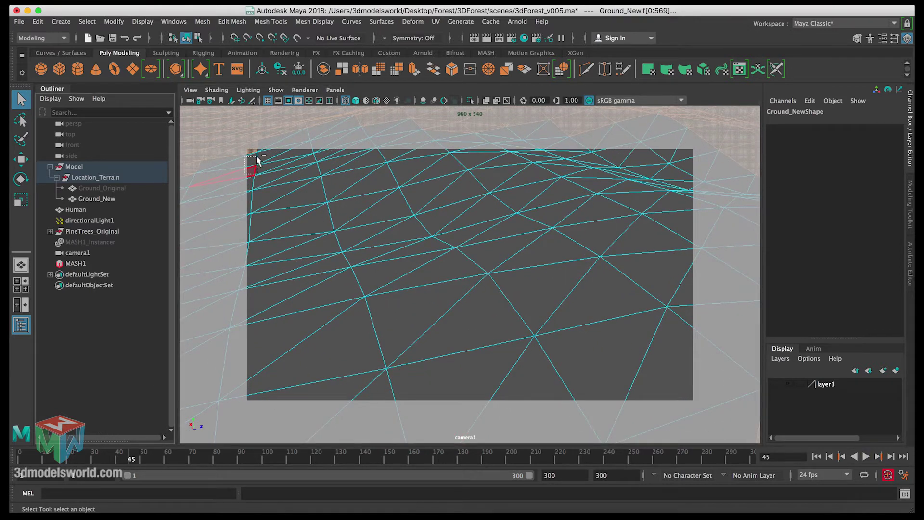
{"action": "mouse_move", "coordinate": [164, 460]}
{"action": "left_mouse_down"}
{"action": "mouse_move", "coordinate": [149, 459]}
{"action": "mouse_move", "coordinate": [178, 460]}
{"action": "left_mouse_up"}
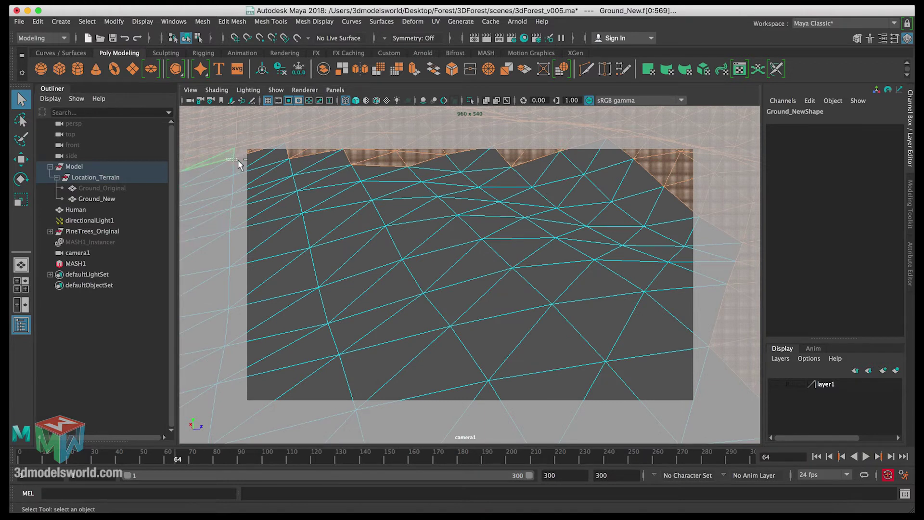
{"action": "left_click_drag", "start_coordinate": [319, 159], "coordinate": [419, 190], "text": "ctrl"}
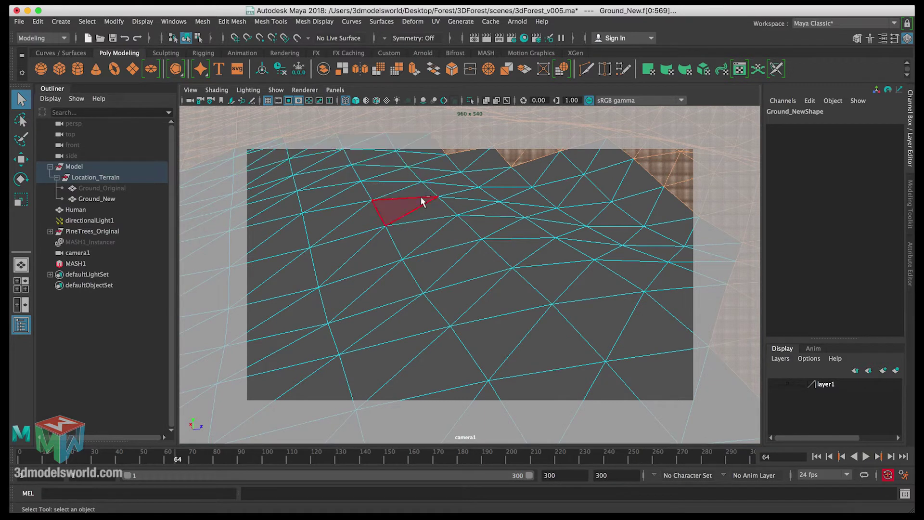
{"action": "left_click_drag", "start_coordinate": [427, 150], "coordinate": [541, 189], "text": "ctrl"}
{"action": "left_click_drag", "start_coordinate": [644, 173], "coordinate": [718, 237], "text": "ctrl"}
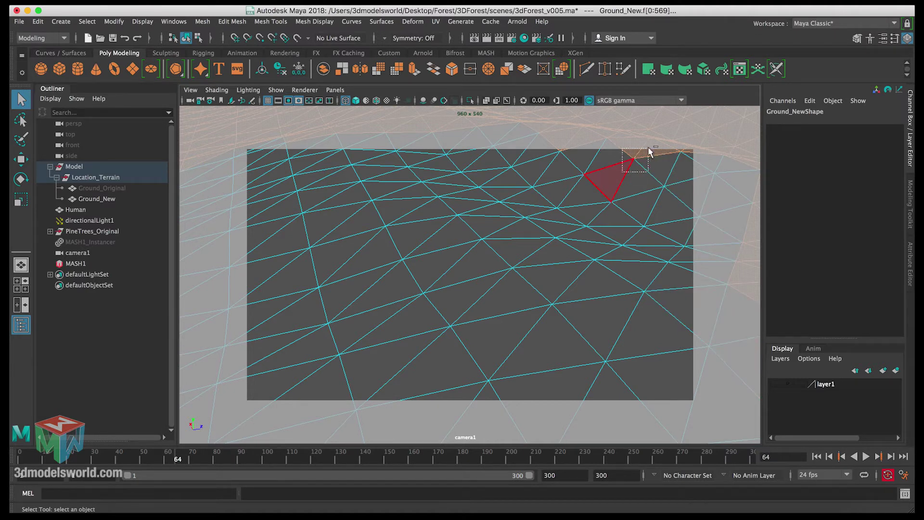
{"action": "left_click_drag", "start_coordinate": [650, 153], "coordinate": [651, 153], "text": "ctrl"}
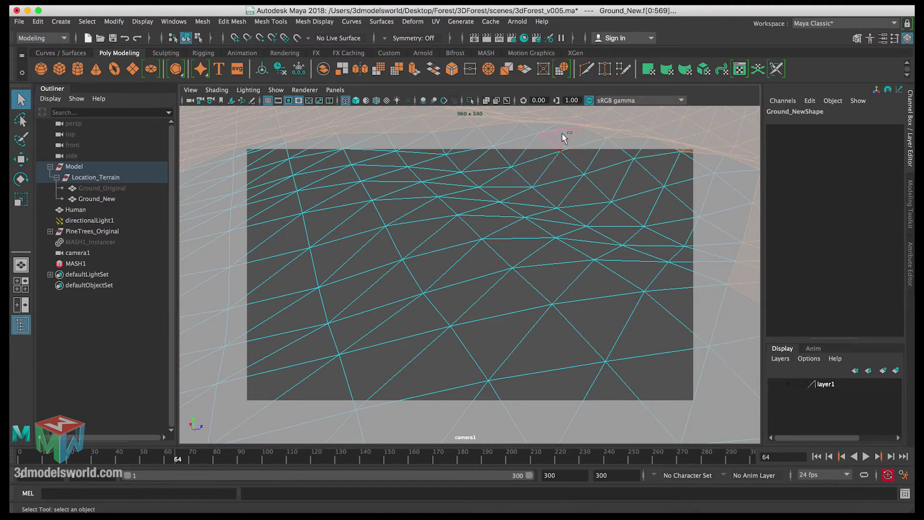
Step: At frame 77, deselect top-left, top-right and lower-right faces, then advance to frame 103
{"action": "left_click_drag", "start_coordinate": [178, 454], "coordinate": [209, 452]}
{"action": "left_click_drag", "start_coordinate": [234, 155], "coordinate": [373, 206], "text": "ctrl"}
{"action": "left_click_drag", "start_coordinate": [276, 172], "coordinate": [323, 143], "text": "ctrl"}
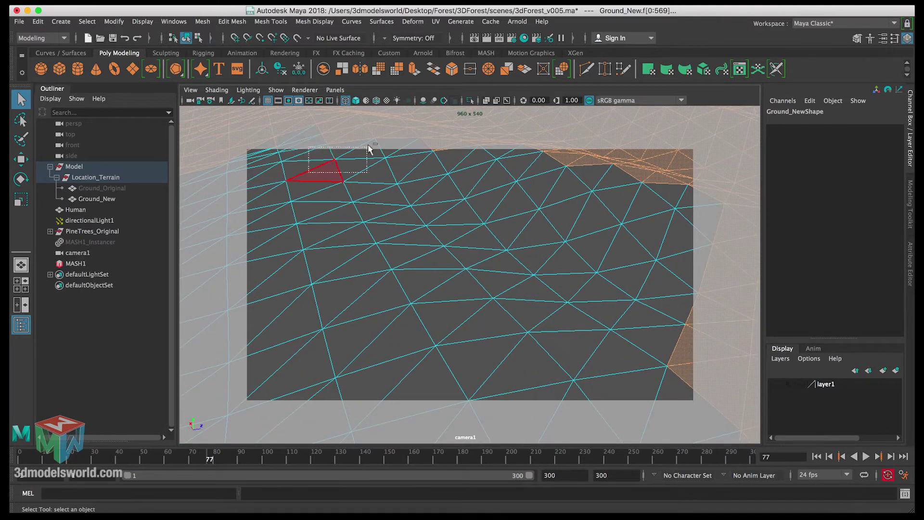
{"action": "left_click_drag", "start_coordinate": [376, 134], "coordinate": [377, 135], "text": "ctrl"}
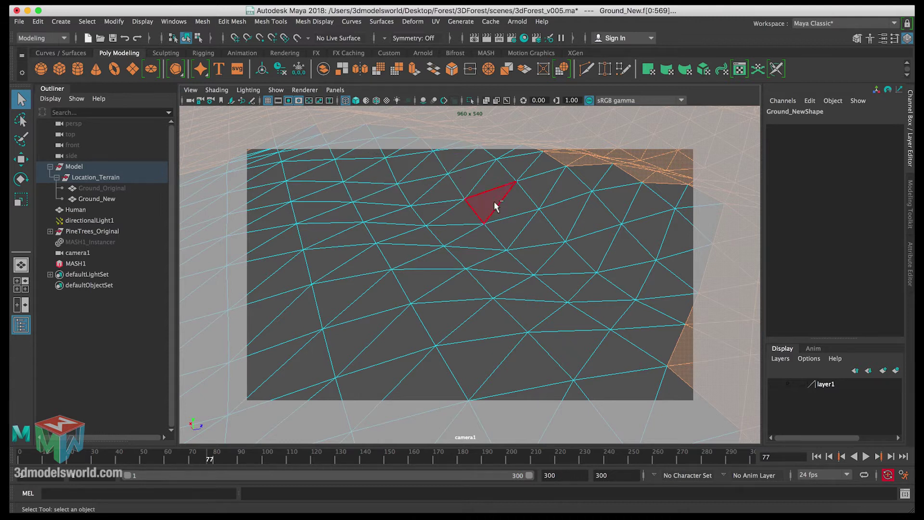
{"action": "left_click_drag", "start_coordinate": [527, 191], "coordinate": [588, 155], "text": "ctrl"}
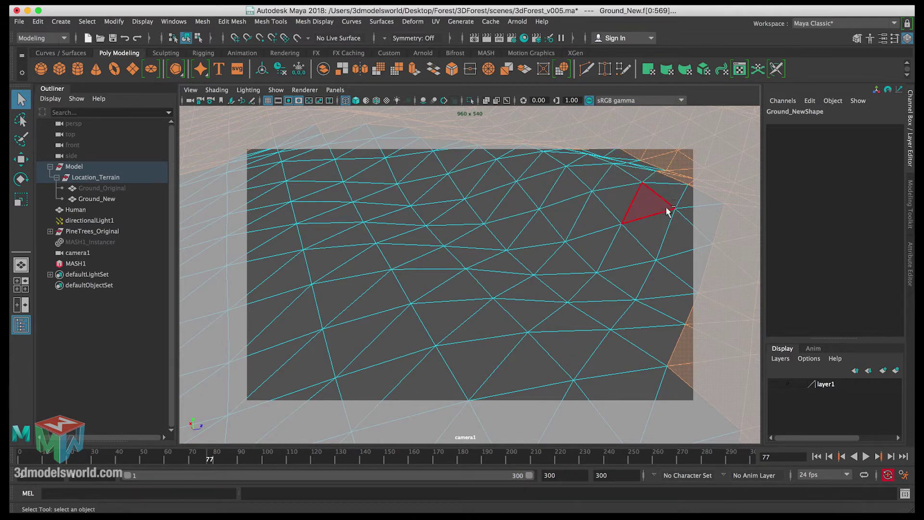
{"action": "left_click_drag", "start_coordinate": [646, 314], "coordinate": [696, 380], "text": "ctrl"}
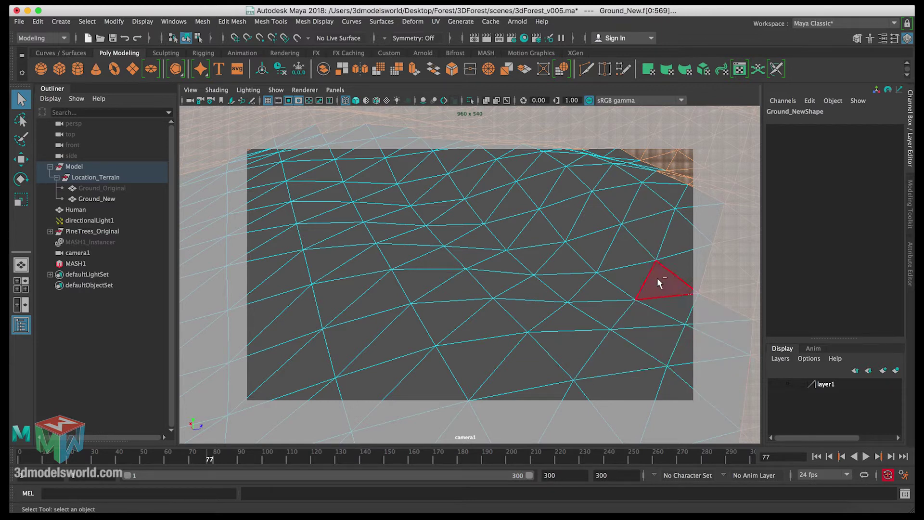
{"action": "left_click_drag", "start_coordinate": [702, 220], "coordinate": [718, 242], "text": "ctrl"}
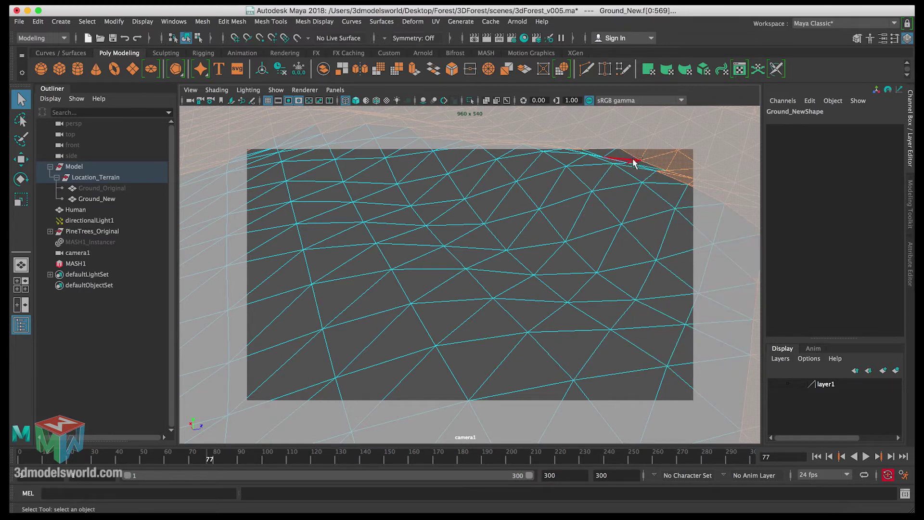
{"action": "left_click_drag", "start_coordinate": [665, 181], "coordinate": [663, 177], "text": "ctrl"}
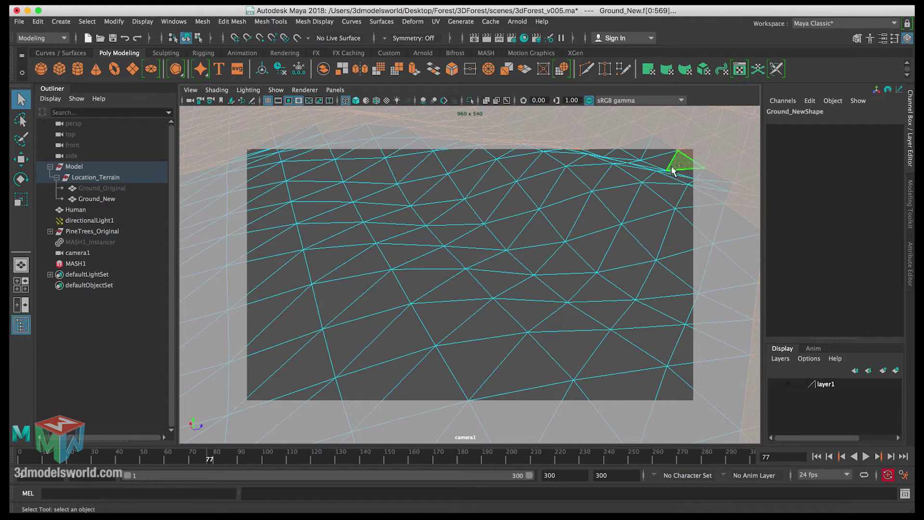
{"action": "left_click_drag", "start_coordinate": [218, 455], "coordinate": [275, 458]}
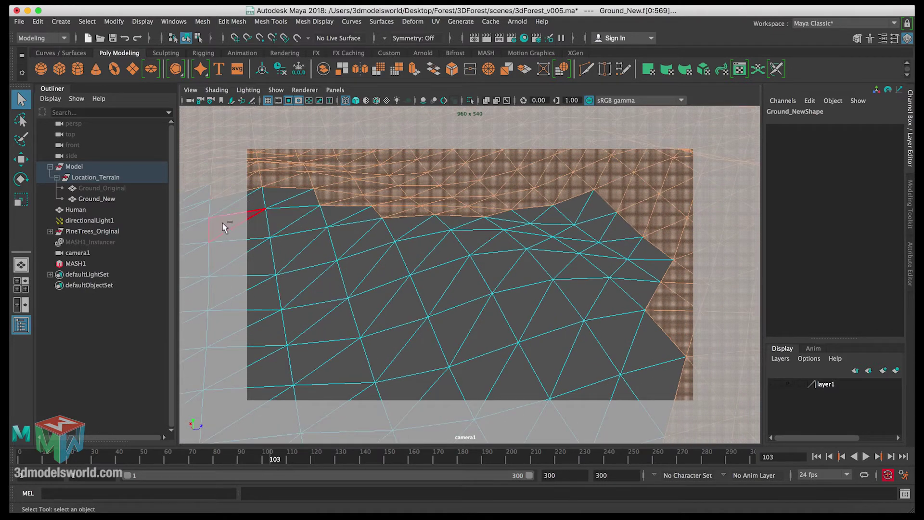
Step: At frame 103, deselect faces across the top and down the right side of the view
{"action": "left_click_drag", "start_coordinate": [222, 221], "coordinate": [409, 224], "text": "ctrl"}
{"action": "left_click_drag", "start_coordinate": [399, 177], "coordinate": [527, 234], "text": "ctrl"}
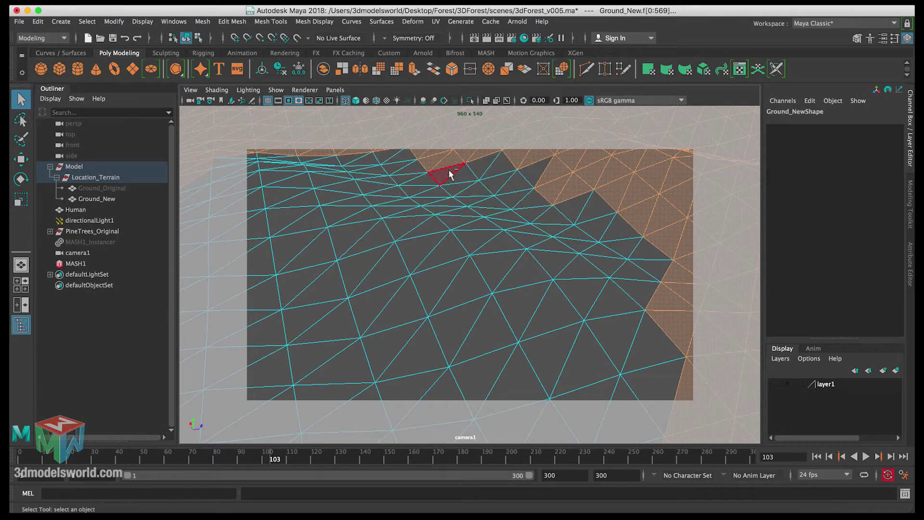
{"action": "left_click_drag", "start_coordinate": [461, 174], "coordinate": [460, 174], "text": "ctrl"}
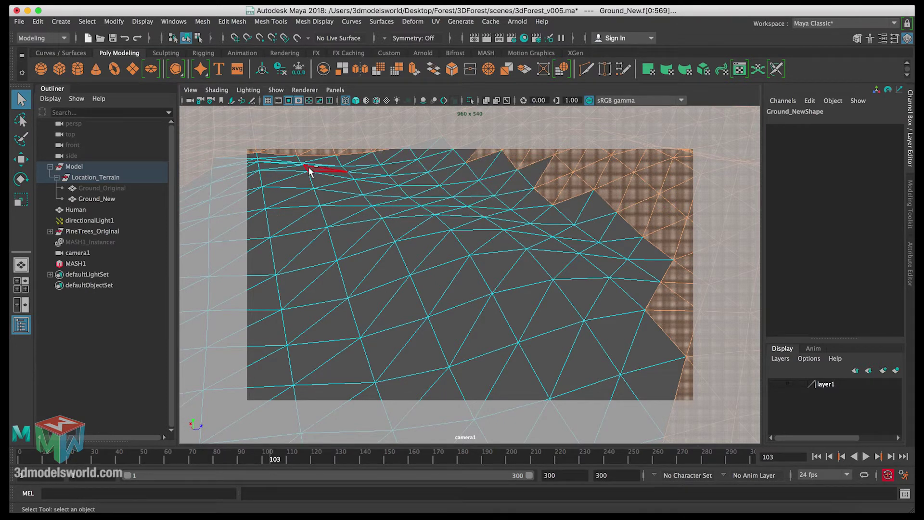
{"action": "left_click_drag", "start_coordinate": [370, 157], "coordinate": [376, 150], "text": "ctrl"}
{"action": "left_click_drag", "start_coordinate": [260, 161], "coordinate": [289, 149], "text": "ctrl"}
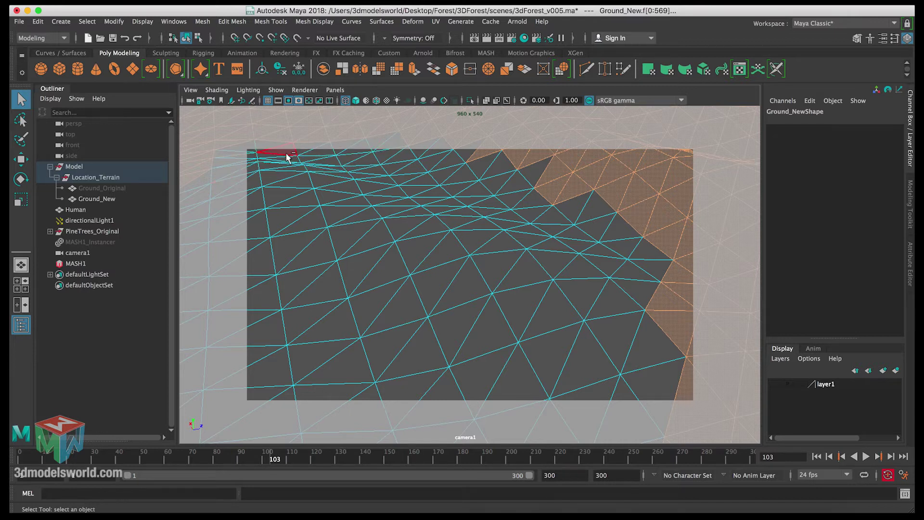
{"action": "left_click_drag", "start_coordinate": [460, 156], "coordinate": [581, 218], "text": "ctrl"}
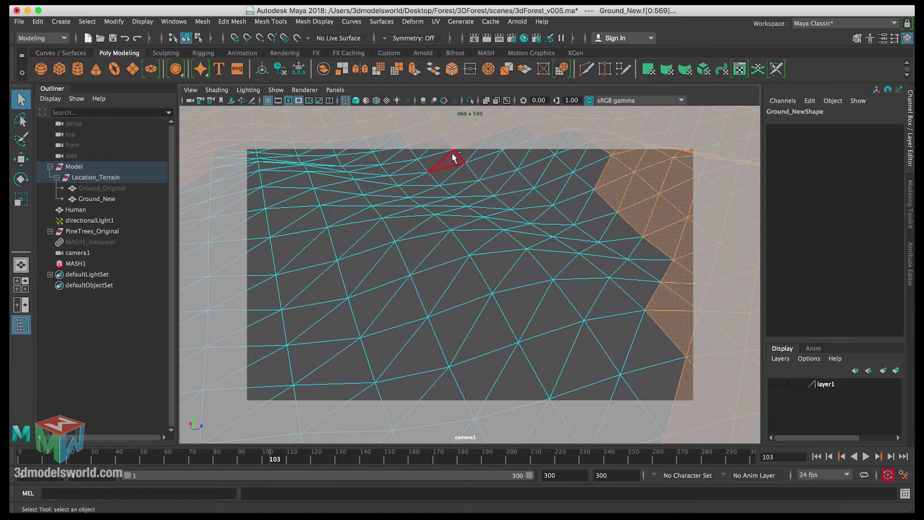
{"action": "left_click_drag", "start_coordinate": [559, 166], "coordinate": [657, 236], "text": "ctrl"}
{"action": "left_click_drag", "start_coordinate": [622, 156], "coordinate": [591, 149], "text": "ctrl"}
{"action": "left_click_drag", "start_coordinate": [610, 204], "coordinate": [679, 439], "text": "ctrl"}
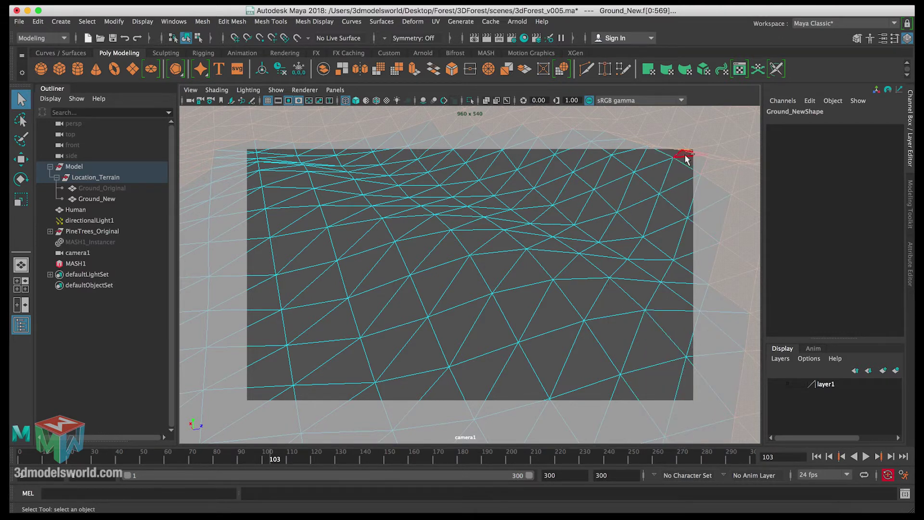
Step: At frames 123 and 139, deselect newly visible faces along the top and right edges
{"action": "left_click_drag", "start_coordinate": [276, 459], "coordinate": [323, 458]}
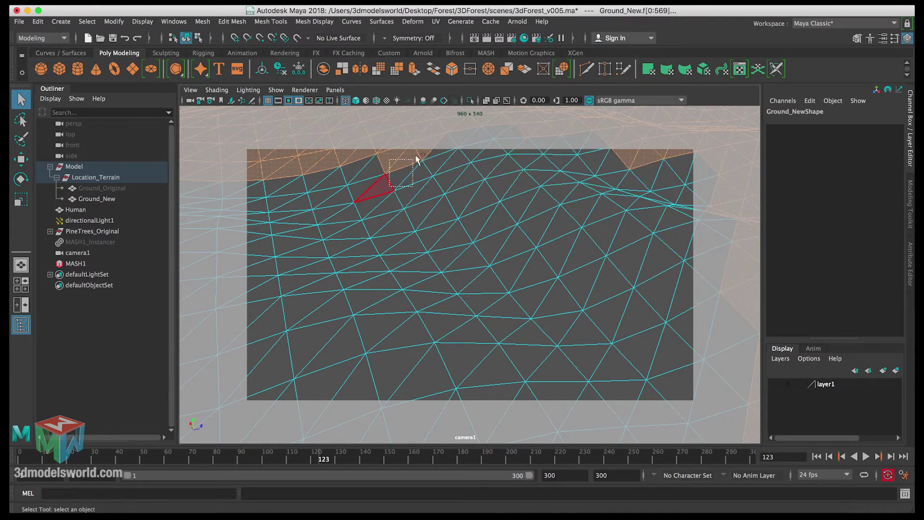
{"action": "left_click_drag", "start_coordinate": [241, 201], "coordinate": [235, 206], "text": "ctrl"}
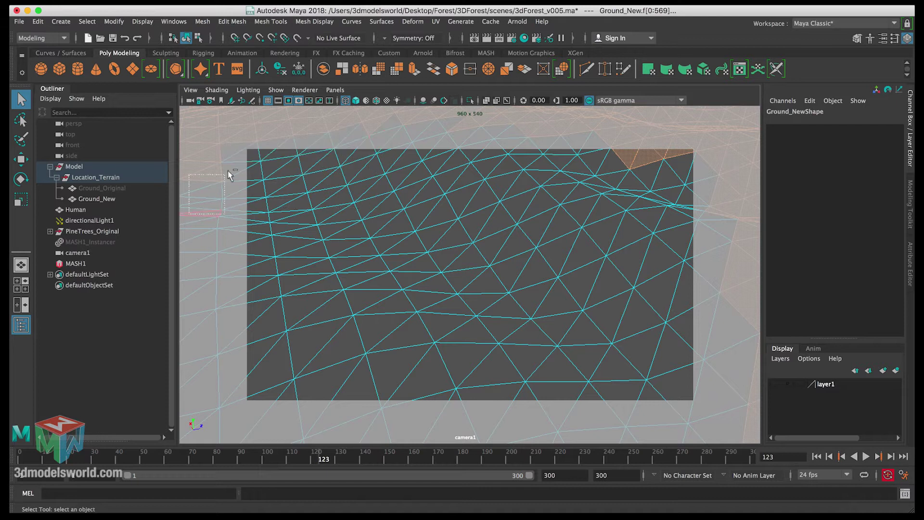
{"action": "left_click_drag", "start_coordinate": [590, 184], "coordinate": [679, 147], "text": "ctrl"}
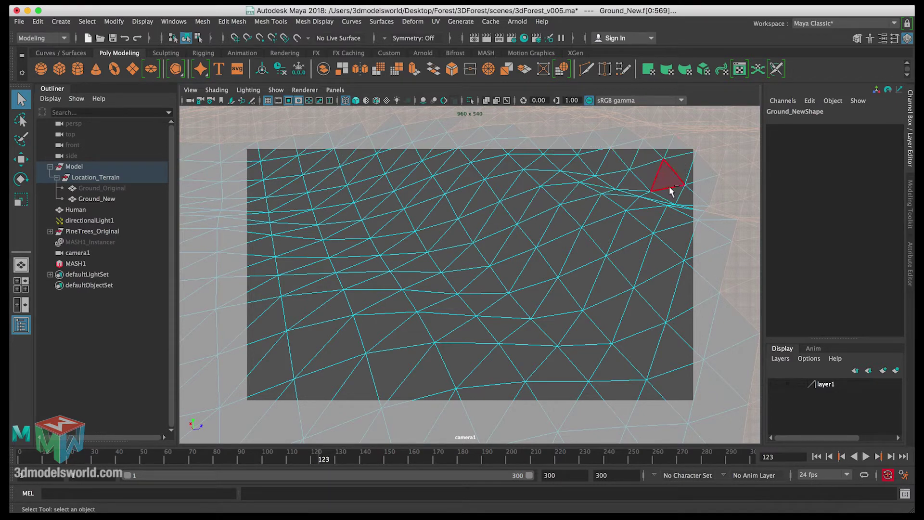
{"action": "left_click_drag", "start_coordinate": [327, 458], "coordinate": [363, 458]}
{"action": "left_click_drag", "start_coordinate": [238, 201], "coordinate": [385, 147], "text": "ctrl"}
{"action": "left_click_drag", "start_coordinate": [462, 188], "coordinate": [543, 146], "text": "ctrl"}
{"action": "left_click_drag", "start_coordinate": [536, 197], "coordinate": [697, 279], "text": "ctrl"}
{"action": "left_click_drag", "start_coordinate": [646, 308], "coordinate": [700, 386], "text": "ctrl"}
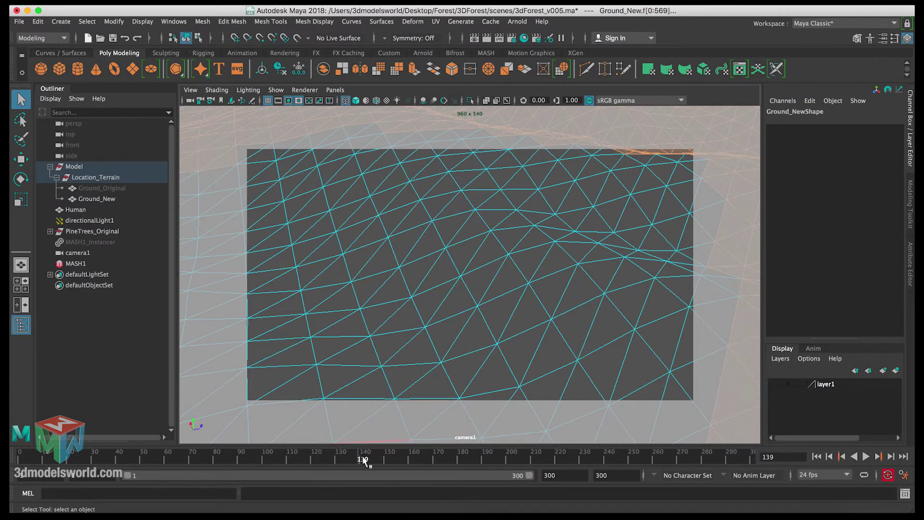
Step: Play to frame 154 and deselect the faces newly visible in the upper and right areas
{"action": "key", "text": "alt+v"}
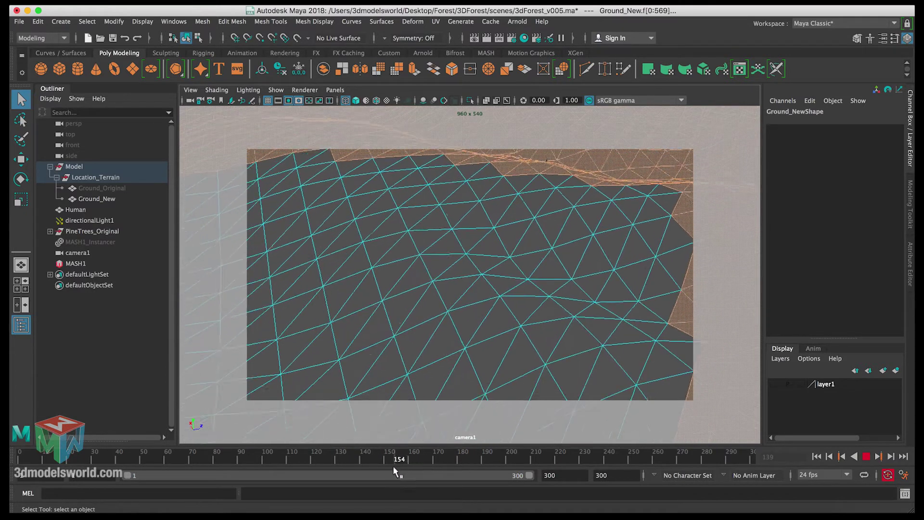
{"action": "key", "text": "alt+v"}
{"action": "left_click_drag", "start_coordinate": [563, 269], "coordinate": [651, 375], "text": "ctrl"}
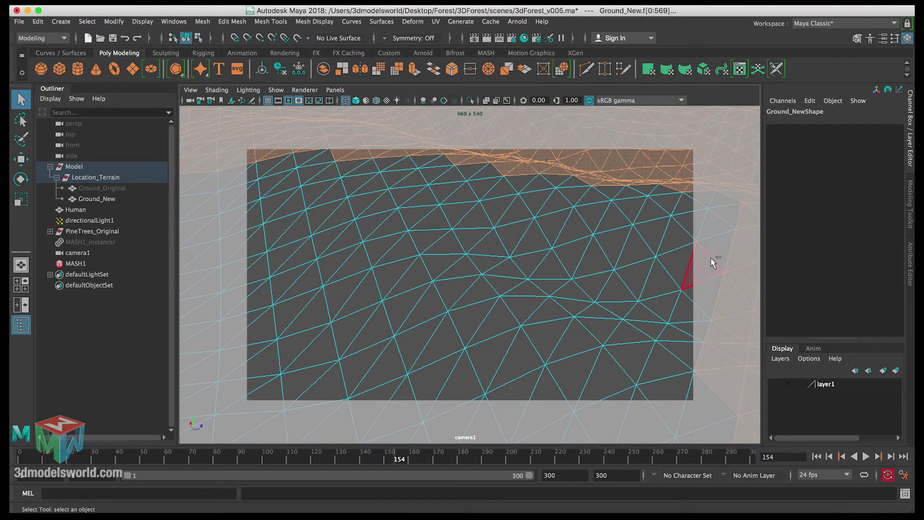
{"action": "left_click_drag", "start_coordinate": [574, 166], "coordinate": [694, 227], "text": "ctrl"}
{"action": "left_click_drag", "start_coordinate": [492, 152], "coordinate": [601, 212], "text": "ctrl"}
{"action": "left_click_drag", "start_coordinate": [336, 137], "coordinate": [260, 182], "text": "ctrl"}
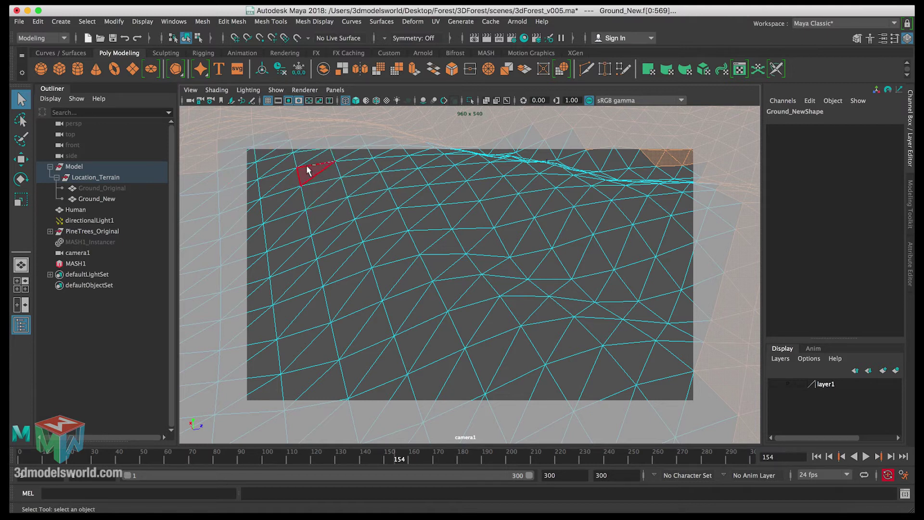
{"action": "left_click_drag", "start_coordinate": [301, 158], "coordinate": [357, 135], "text": "ctrl"}
{"action": "left_click_drag", "start_coordinate": [687, 221], "coordinate": [687, 224], "text": "ctrl"}
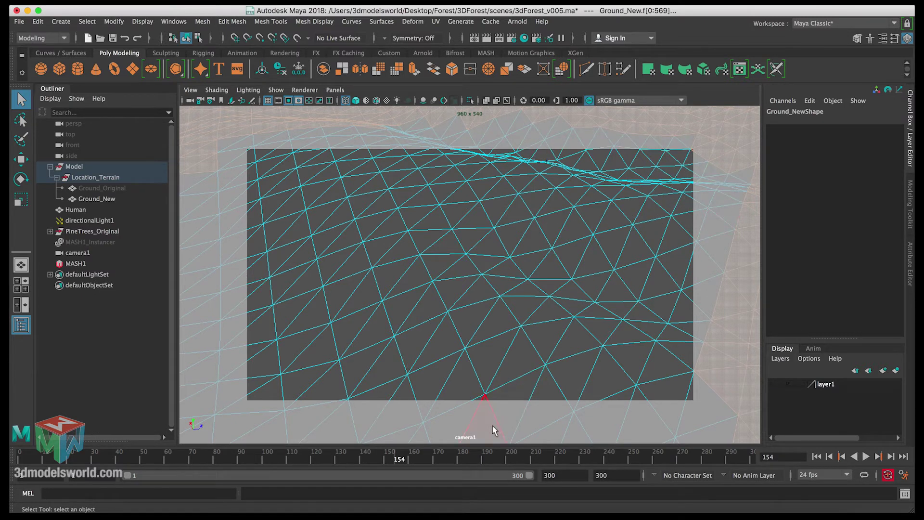
Step: At frame 165, deselect faces along the right edge and upper middle
{"action": "left_click_drag", "start_coordinate": [394, 455], "coordinate": [425, 456]}
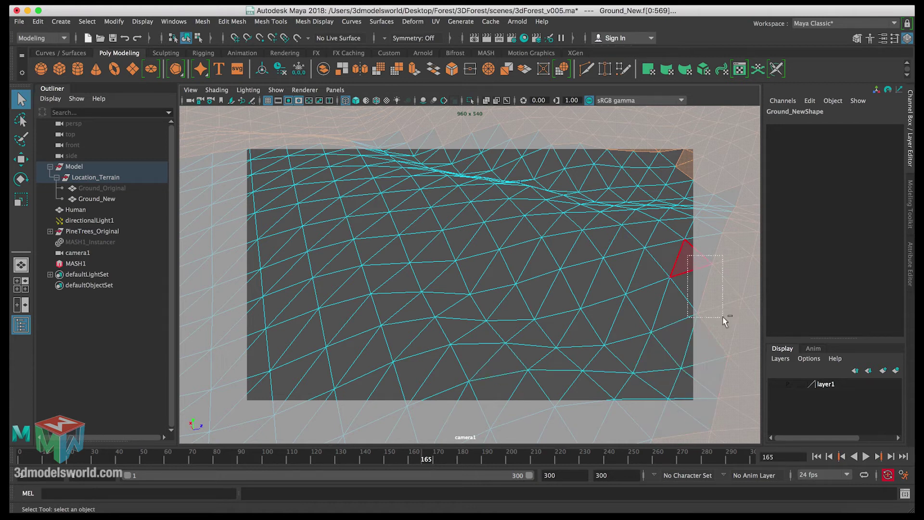
{"action": "left_click_drag", "start_coordinate": [723, 316], "coordinate": [705, 292], "text": "ctrl"}
{"action": "left_click_drag", "start_coordinate": [736, 244], "coordinate": [736, 244], "text": "ctrl"}
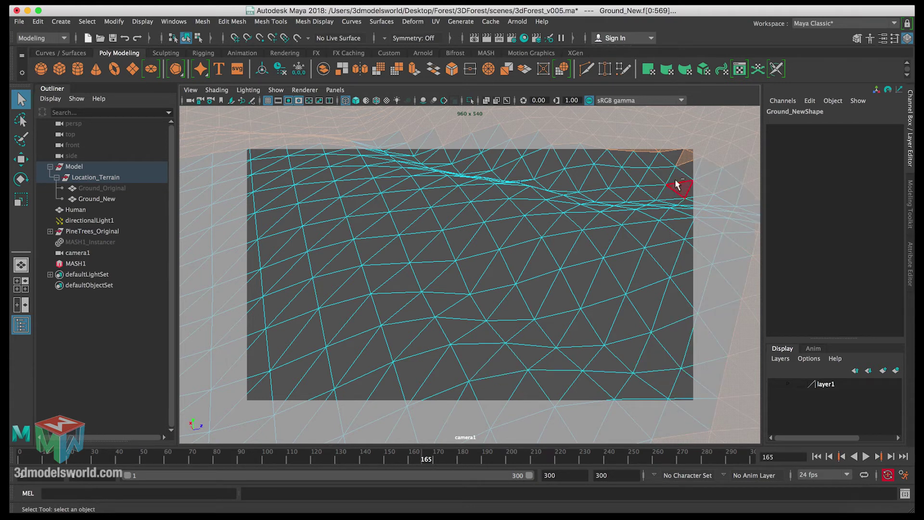
{"action": "left_click_drag", "start_coordinate": [719, 158], "coordinate": [720, 157], "text": "ctrl"}
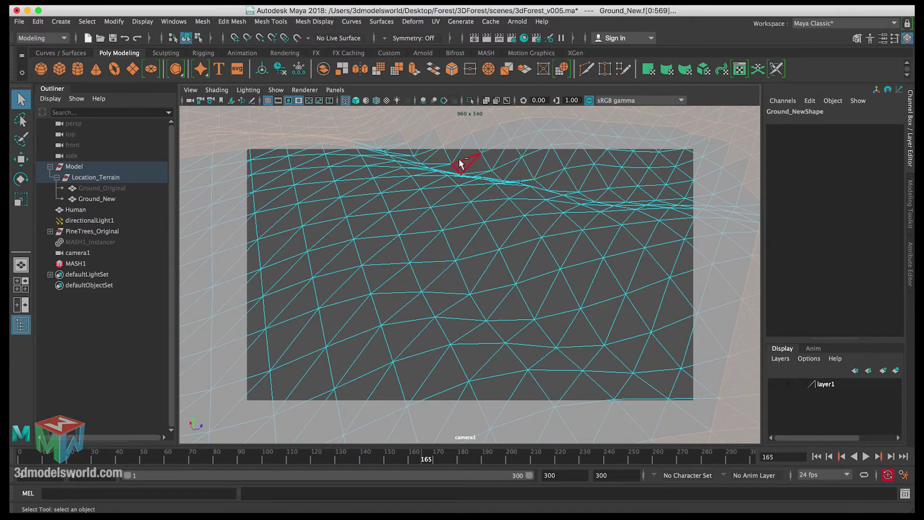
{"action": "left_click_drag", "start_coordinate": [216, 188], "coordinate": [291, 145], "text": "ctrl"}
{"action": "left_click_drag", "start_coordinate": [398, 136], "coordinate": [399, 136], "text": "ctrl"}
Step: Deselect bottom faces at frame 147, lower-right and top faces at 187, then go to 207
{"action": "mouse_move", "coordinate": [426, 460]}
{"action": "left_mouse_down"}
{"action": "mouse_move", "coordinate": [381, 470]}
{"action": "mouse_move", "coordinate": [401, 467]}
{"action": "left_mouse_up"}
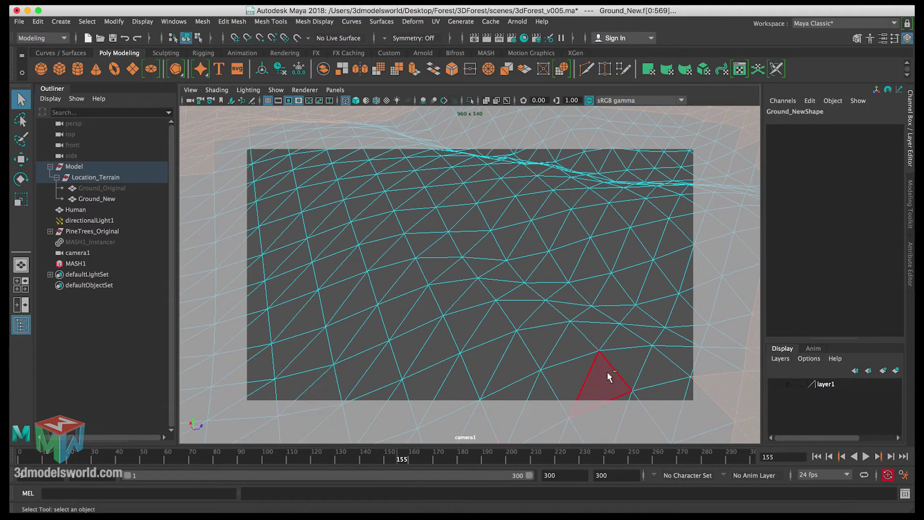
{"action": "left_click_drag", "start_coordinate": [697, 407], "coordinate": [698, 408]}
{"action": "mouse_move", "coordinate": [405, 455]}
{"action": "left_mouse_down"}
{"action": "mouse_move", "coordinate": [485, 458]}
{"action": "mouse_move", "coordinate": [455, 469]}
{"action": "mouse_move", "coordinate": [476, 467]}
{"action": "left_mouse_up"}
{"action": "left_click_drag", "start_coordinate": [591, 321], "coordinate": [628, 348]}
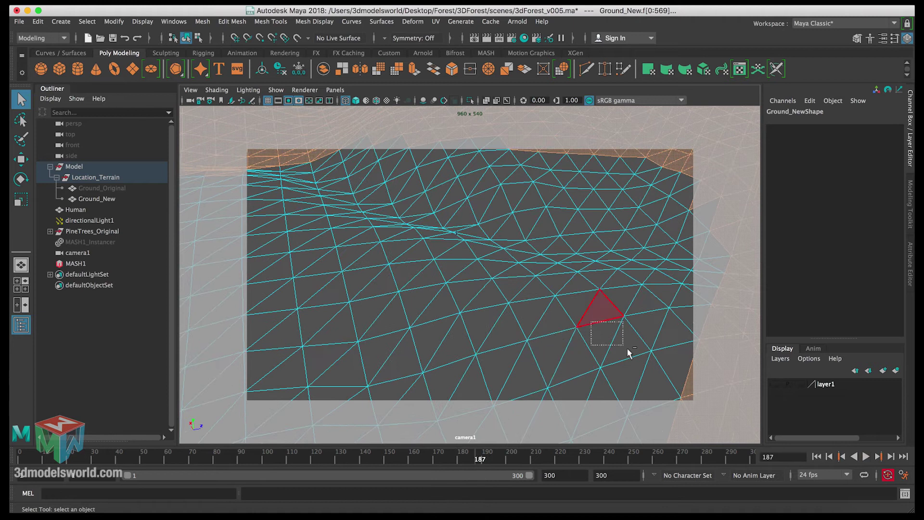
{"action": "left_click_drag", "start_coordinate": [736, 299], "coordinate": [737, 299], "text": "ctrl"}
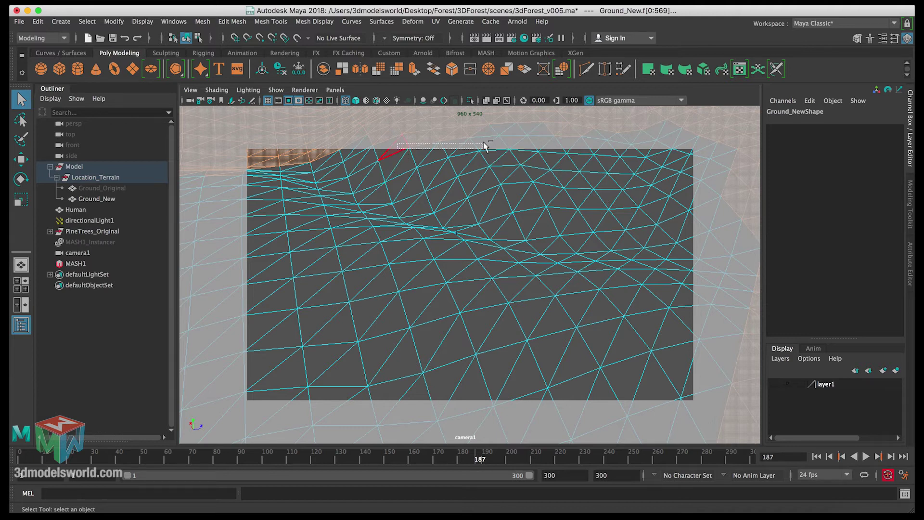
{"action": "left_click_drag", "start_coordinate": [484, 143], "coordinate": [501, 131], "text": "ctrl"}
{"action": "mouse_move", "coordinate": [350, 146]}
{"action": "left_mouse_down"}
{"action": "mouse_move", "coordinate": [310, 153]}
{"action": "mouse_move", "coordinate": [248, 192]}
{"action": "left_mouse_up"}
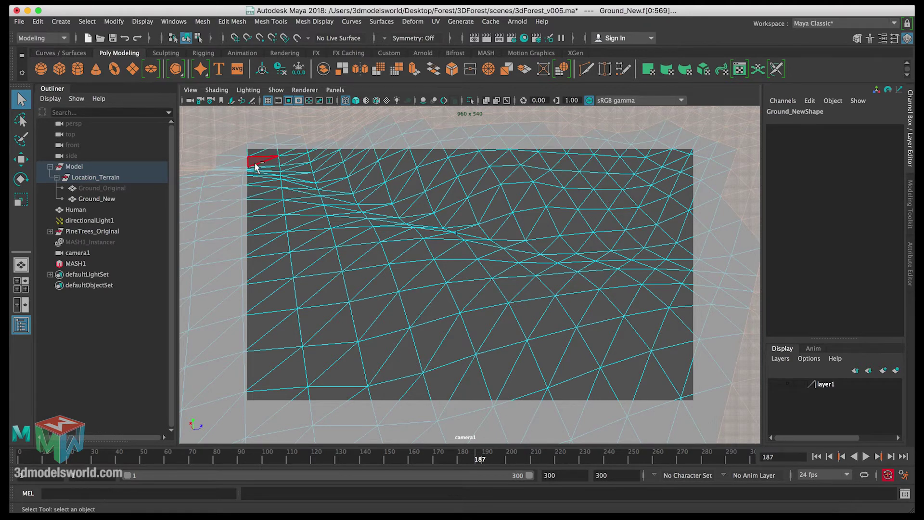
{"action": "left_click_drag", "start_coordinate": [486, 453], "coordinate": [524, 450]}
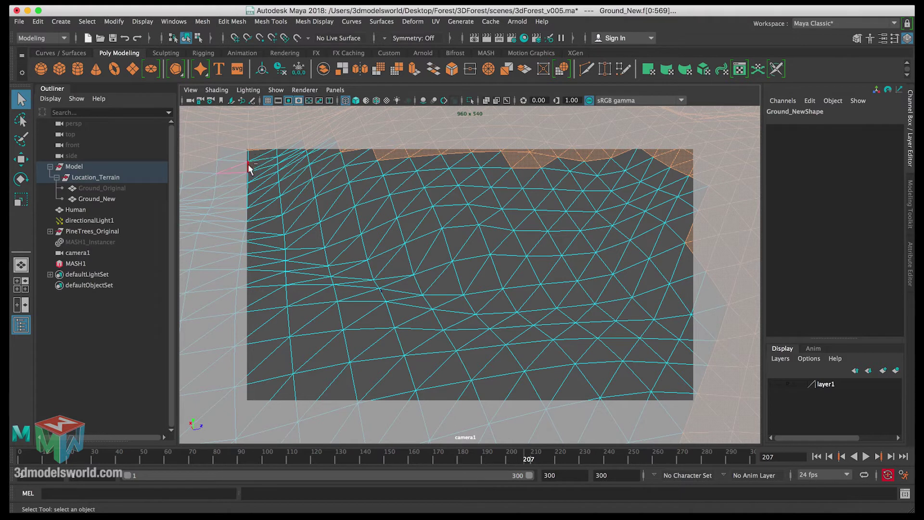
Step: Around frame 213, deselect in-frame faces along the top, right and lower-right edges
{"action": "left_click_drag", "start_coordinate": [417, 146], "coordinate": [593, 144], "text": "ctrl"}
{"action": "left_click_drag", "start_coordinate": [579, 169], "coordinate": [701, 262], "text": "ctrl"}
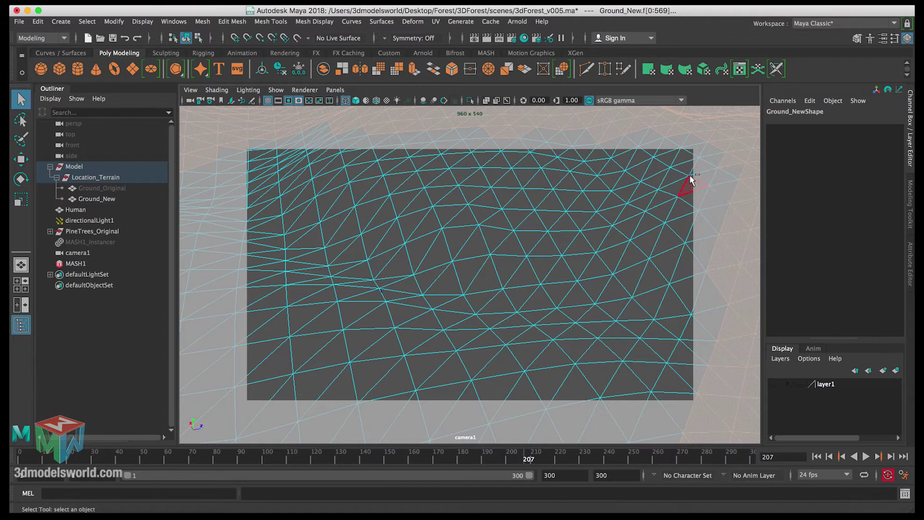
{"action": "left_click_drag", "start_coordinate": [663, 162], "coordinate": [696, 140], "text": "ctrl"}
{"action": "left_click_drag", "start_coordinate": [529, 462], "coordinate": [543, 461]}
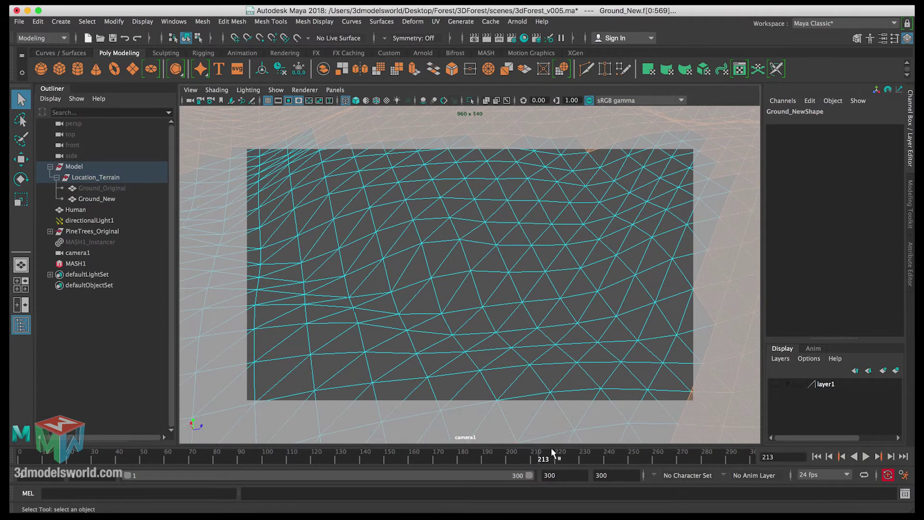
{"action": "left_click_drag", "start_coordinate": [654, 325], "coordinate": [691, 431], "text": "ctrl"}
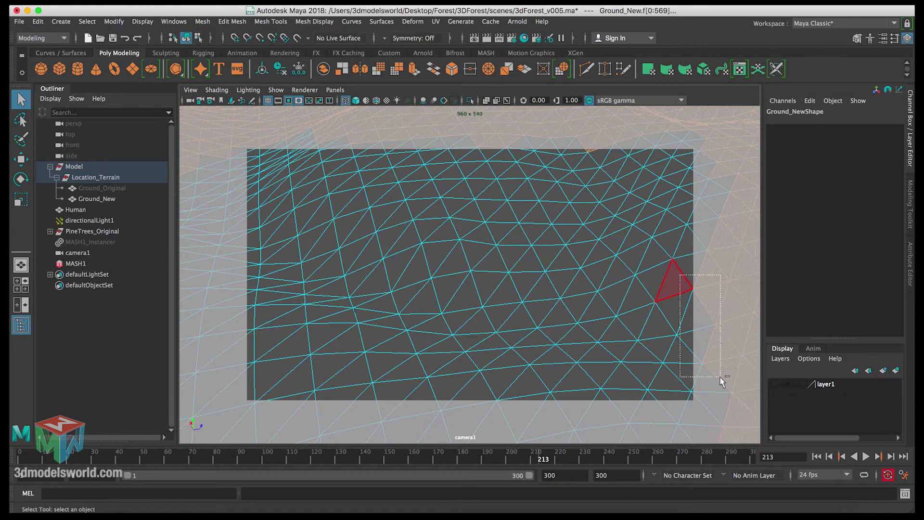
{"action": "left_click_drag", "start_coordinate": [722, 381], "coordinate": [712, 414], "text": "ctrl"}
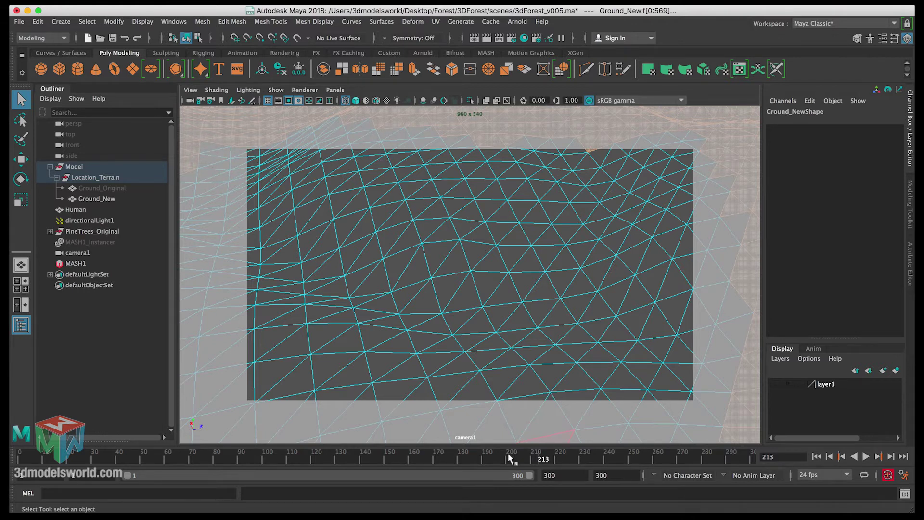
Step: At frame 236, deselect faces on the right side and across the top, right to left
{"action": "left_click_drag", "start_coordinate": [541, 459], "coordinate": [597, 458]}
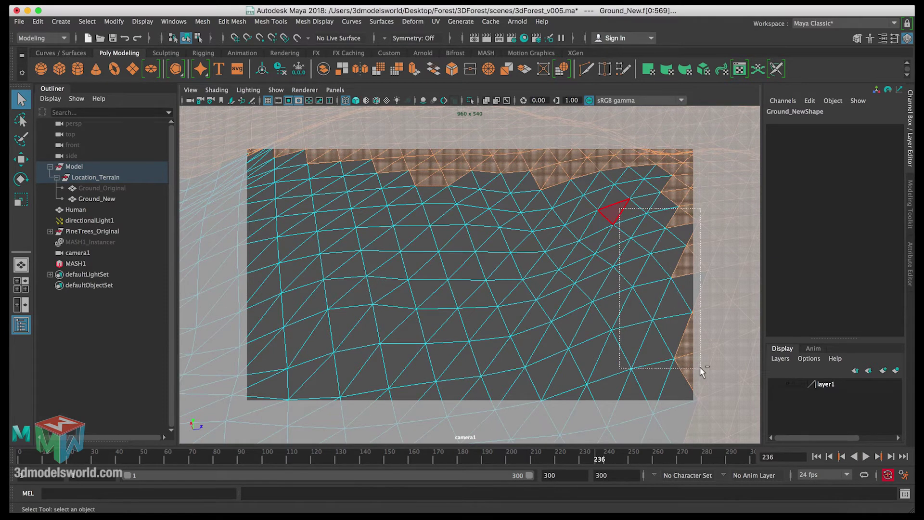
{"action": "left_click_drag", "start_coordinate": [700, 366], "coordinate": [700, 368]}
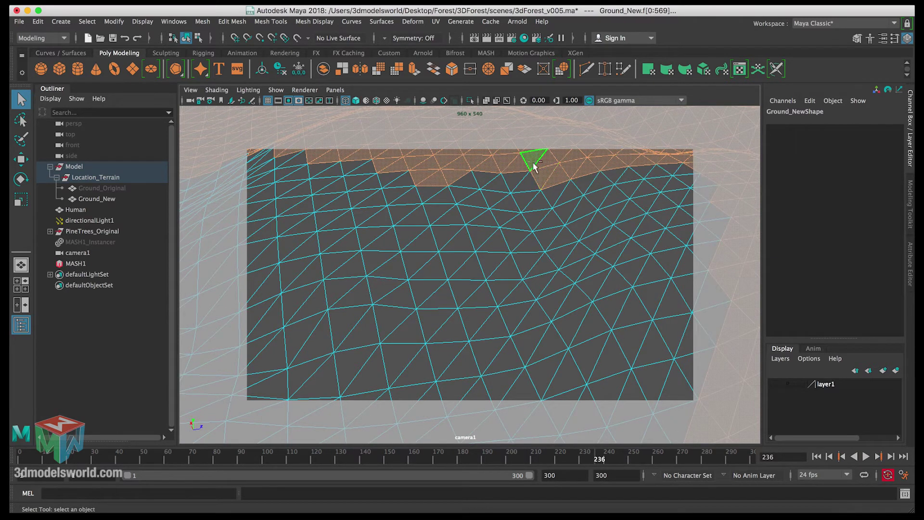
{"action": "left_click_drag", "start_coordinate": [586, 176], "coordinate": [685, 152]}
{"action": "left_click_drag", "start_coordinate": [409, 198], "coordinate": [521, 153], "text": "ctrl"}
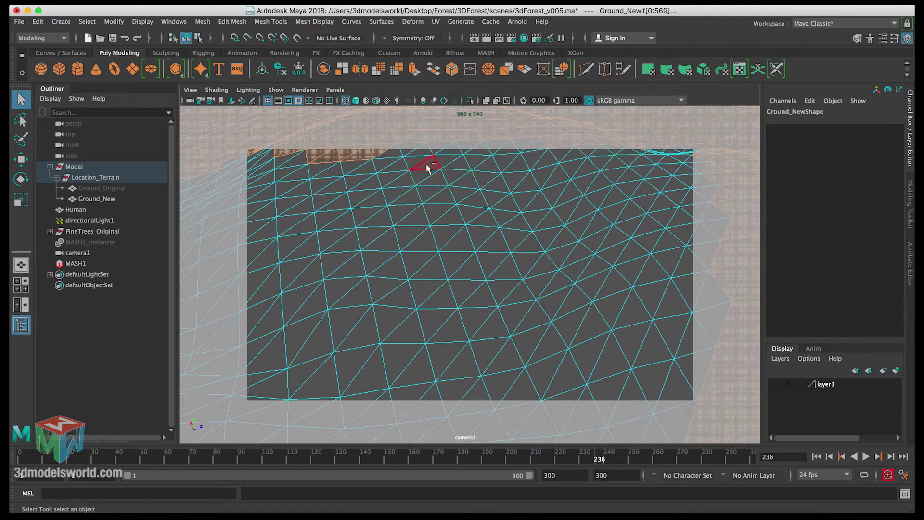
{"action": "left_click_drag", "start_coordinate": [281, 150], "coordinate": [365, 203], "text": "ctrl"}
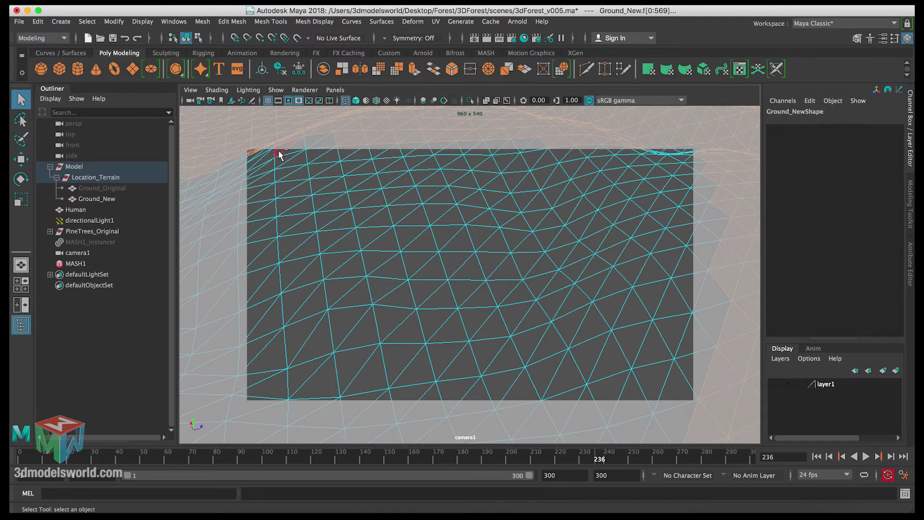
{"action": "left_click_drag", "start_coordinate": [343, 137], "coordinate": [343, 139], "text": "ctrl"}
Step: Play on to frame 238 and deselect faces at the bottom-right, top-right corner and top edge
{"action": "key", "text": "alt+v"}
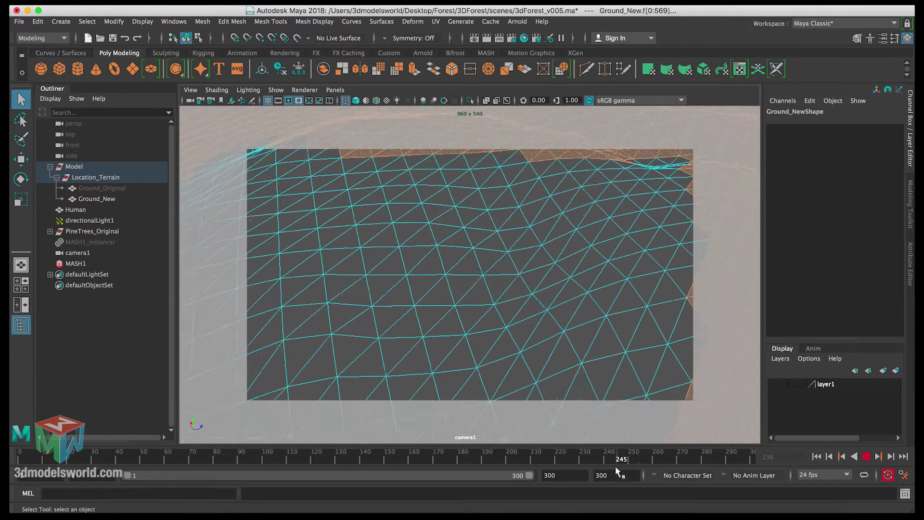
{"action": "left_click", "coordinate": [605, 457]}
{"action": "left_click_drag", "start_coordinate": [653, 380], "coordinate": [709, 431]}
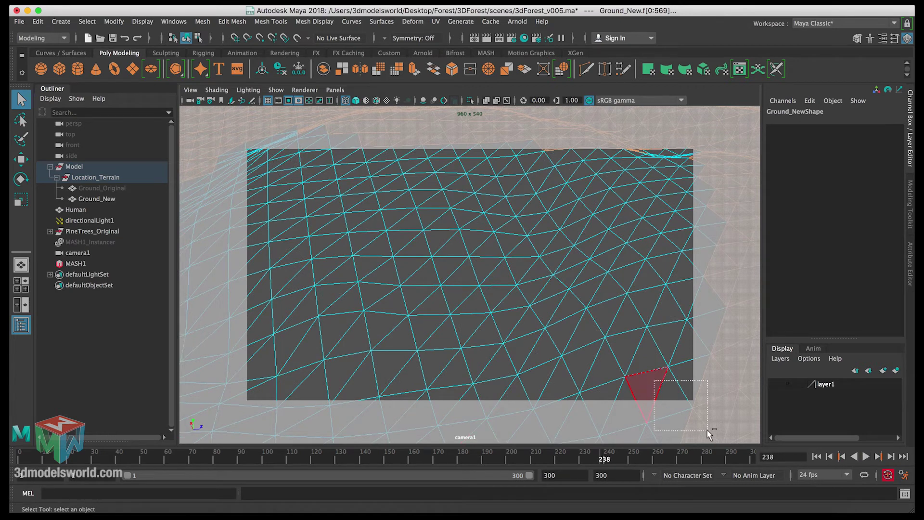
{"action": "left_click_drag", "start_coordinate": [676, 191], "coordinate": [720, 235]}
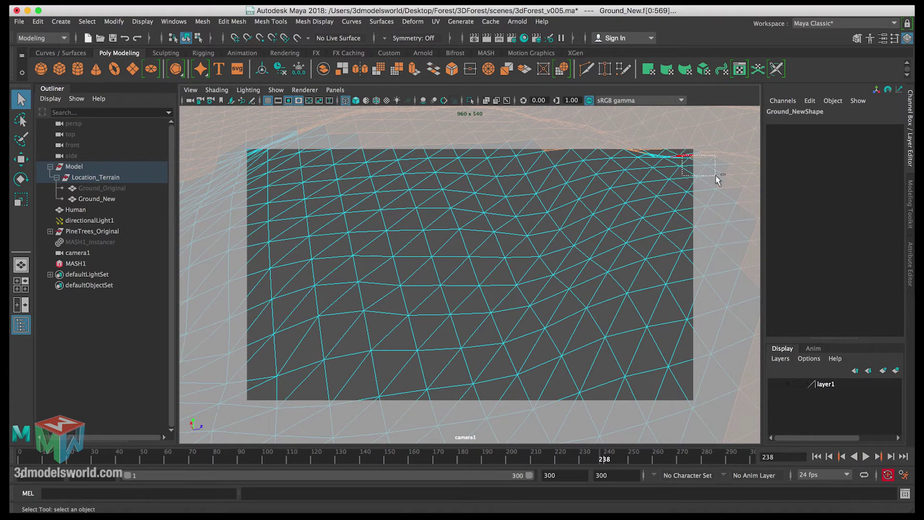
{"action": "left_click_drag", "start_coordinate": [717, 179], "coordinate": [723, 190]}
{"action": "left_click_drag", "start_coordinate": [581, 142], "coordinate": [614, 133]}
{"action": "left_click_drag", "start_coordinate": [521, 129], "coordinate": [520, 132]}
Step: At frame 269, deselect all faces along the camera frame's top edge and corners, then reach frame 294
{"action": "left_click_drag", "start_coordinate": [606, 456], "coordinate": [680, 456]}
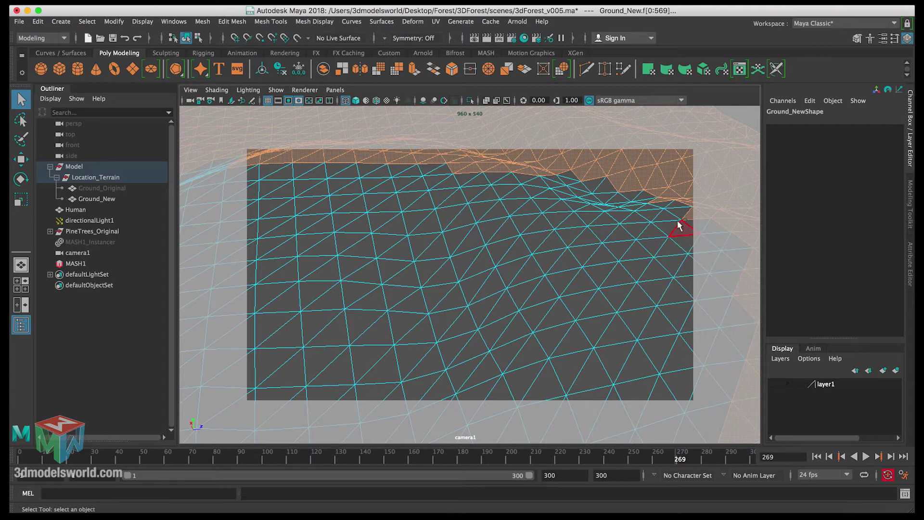
{"action": "left_click_drag", "start_coordinate": [707, 232], "coordinate": [708, 233], "text": "ctrl"}
{"action": "left_click_drag", "start_coordinate": [608, 168], "coordinate": [682, 219], "text": "ctrl"}
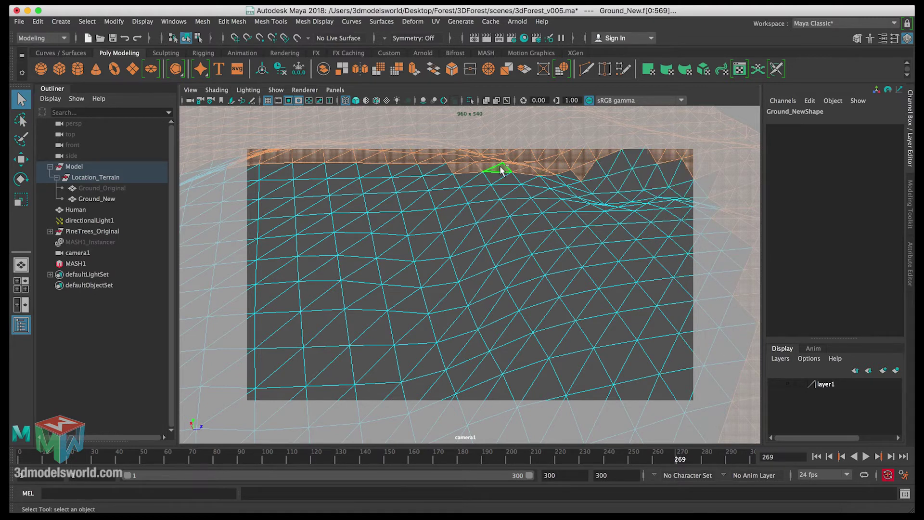
{"action": "left_click_drag", "start_coordinate": [450, 151], "coordinate": [543, 212], "text": "ctrl"}
{"action": "left_click_drag", "start_coordinate": [434, 172], "coordinate": [470, 137], "text": "ctrl"}
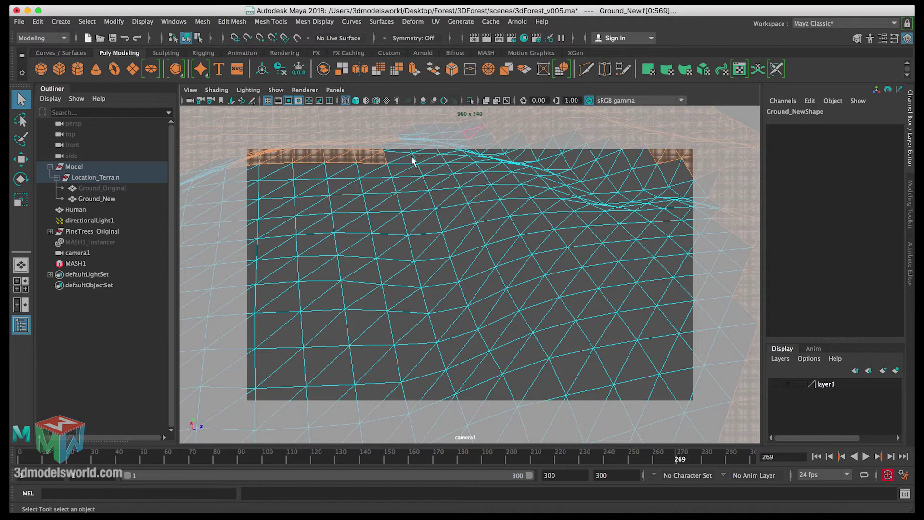
{"action": "left_click_drag", "start_coordinate": [356, 179], "coordinate": [389, 136], "text": "ctrl"}
{"action": "left_click_drag", "start_coordinate": [310, 175], "coordinate": [351, 135], "text": "ctrl"}
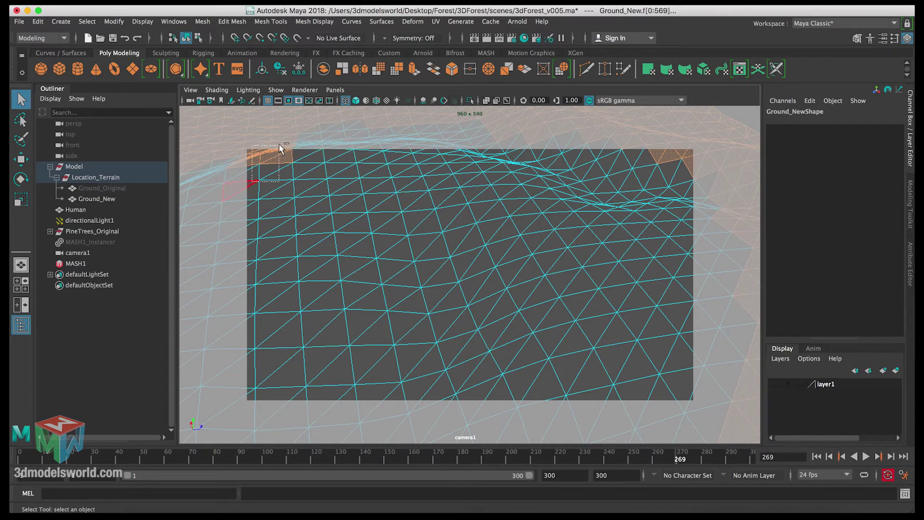
{"action": "left_click_drag", "start_coordinate": [280, 148], "coordinate": [241, 145], "text": "ctrl"}
{"action": "left_click_drag", "start_coordinate": [658, 187], "coordinate": [695, 153], "text": "ctrl"}
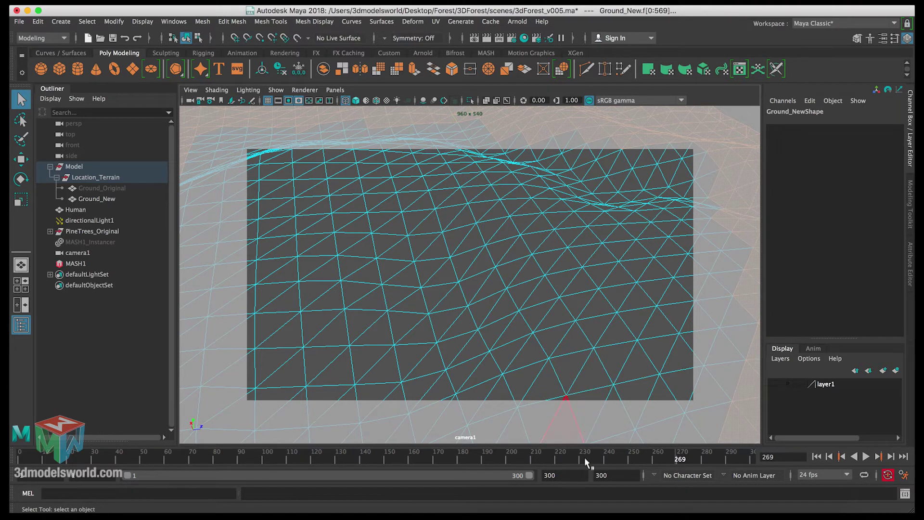
{"action": "left_click_drag", "start_coordinate": [671, 458], "coordinate": [741, 459]}
Step: At frame 294, deselect faces along the right edge, upper-right corner and top edge
{"action": "left_click_drag", "start_coordinate": [642, 212], "coordinate": [690, 397], "text": "ctrl"}
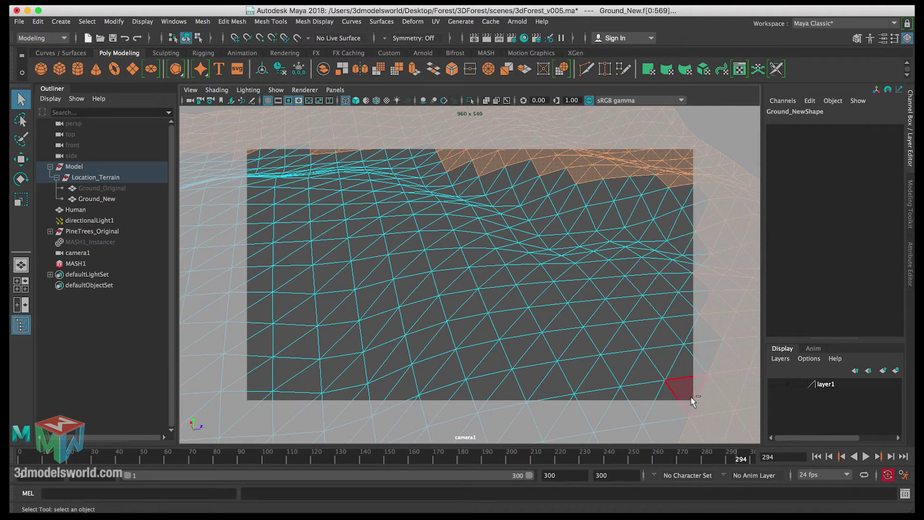
{"action": "left_click_drag", "start_coordinate": [651, 197], "coordinate": [691, 157], "text": "ctrl"}
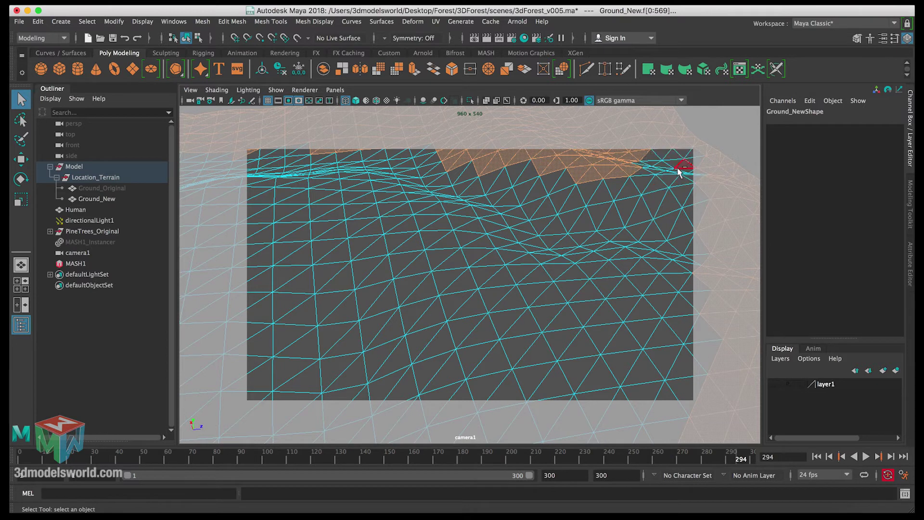
{"action": "left_click_drag", "start_coordinate": [587, 190], "coordinate": [646, 147], "text": "ctrl"}
{"action": "left_click_drag", "start_coordinate": [452, 182], "coordinate": [590, 149], "text": "ctrl"}
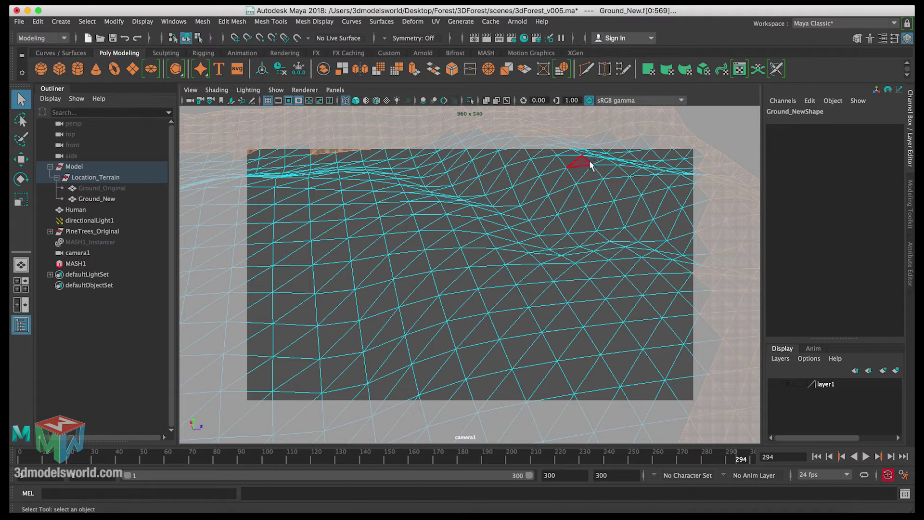
{"action": "left_click_drag", "start_coordinate": [311, 164], "coordinate": [456, 136], "text": "ctrl"}
Step: At frame 300, deselect the last top-right, right-edge and top faces, then play the shot
{"action": "left_click_drag", "start_coordinate": [740, 461], "coordinate": [759, 458]}
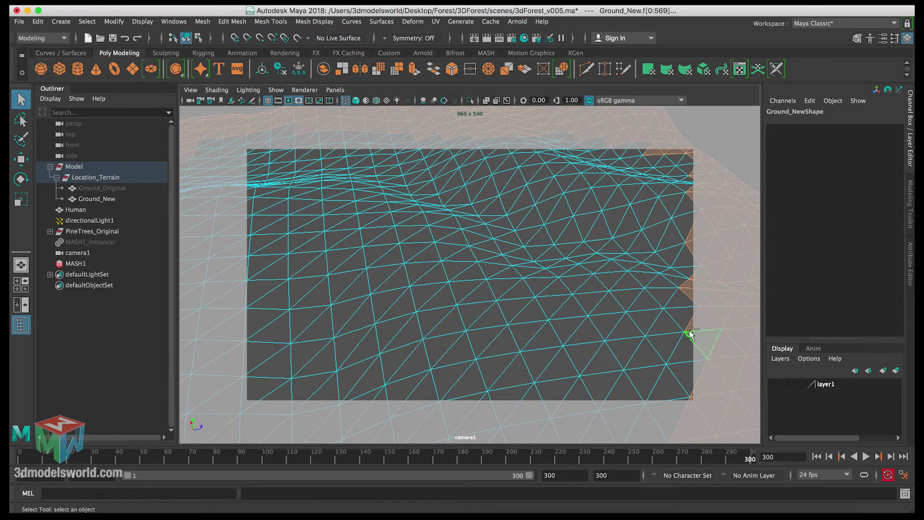
{"action": "left_click_drag", "start_coordinate": [646, 166], "coordinate": [695, 149]}
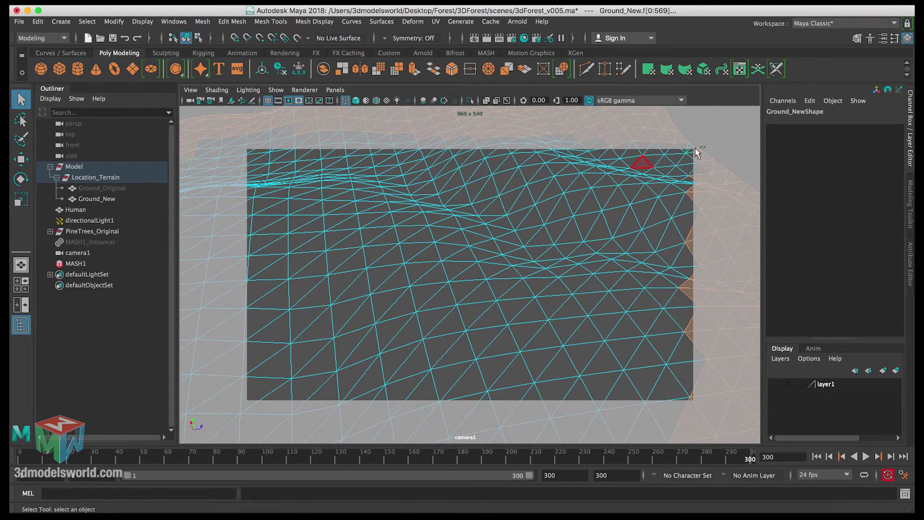
{"action": "left_click_drag", "start_coordinate": [675, 180], "coordinate": [695, 208], "text": "ctrl"}
{"action": "left_click_drag", "start_coordinate": [700, 298], "coordinate": [699, 367]}
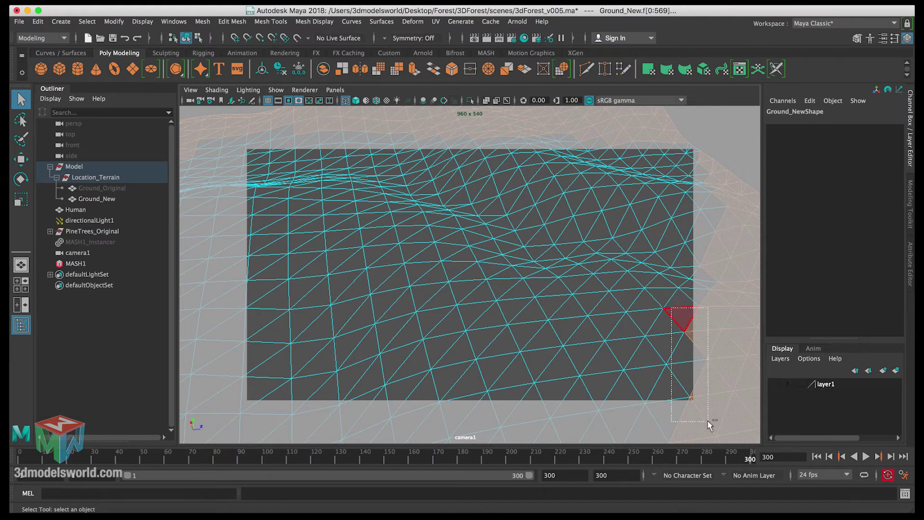
{"action": "left_click_drag", "start_coordinate": [708, 424], "coordinate": [702, 429]}
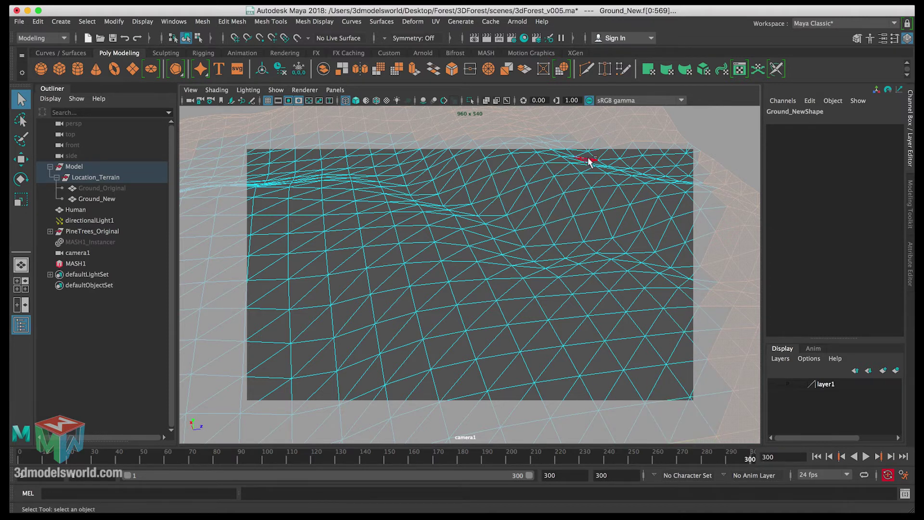
{"action": "left_click_drag", "start_coordinate": [602, 156], "coordinate": [636, 146]}
{"action": "key", "text": "alt+v"}
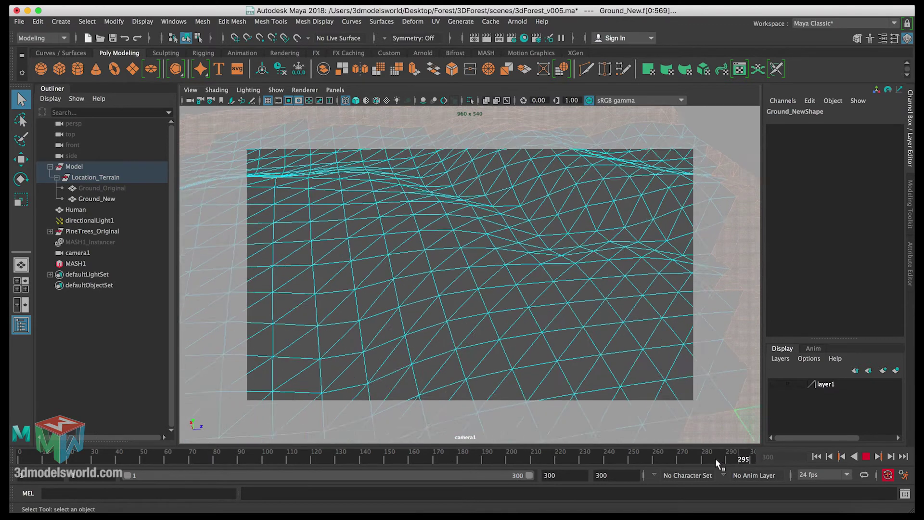
{"action": "left_click_drag", "start_coordinate": [64, 469], "coordinate": [10, 471]}
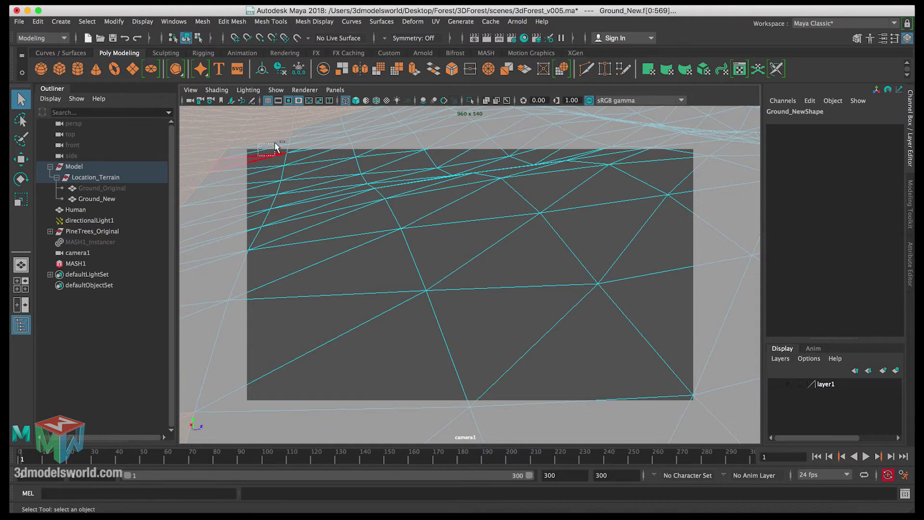
{"action": "left_click_drag", "start_coordinate": [275, 142], "coordinate": [278, 139]}
{"action": "left_click_drag", "start_coordinate": [19, 454], "coordinate": [94, 457]}
{"action": "left_click_drag", "start_coordinate": [260, 153], "coordinate": [268, 144]}
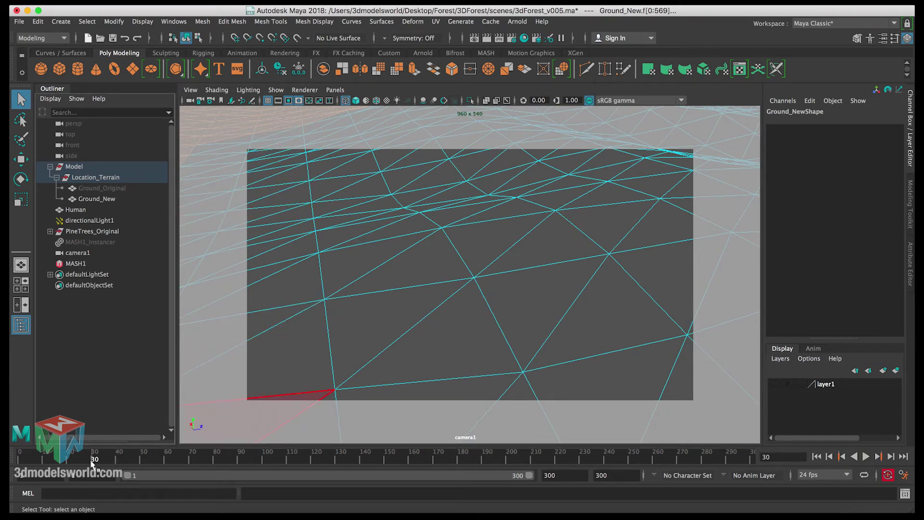
{"action": "left_click_drag", "start_coordinate": [92, 463], "coordinate": [183, 461]}
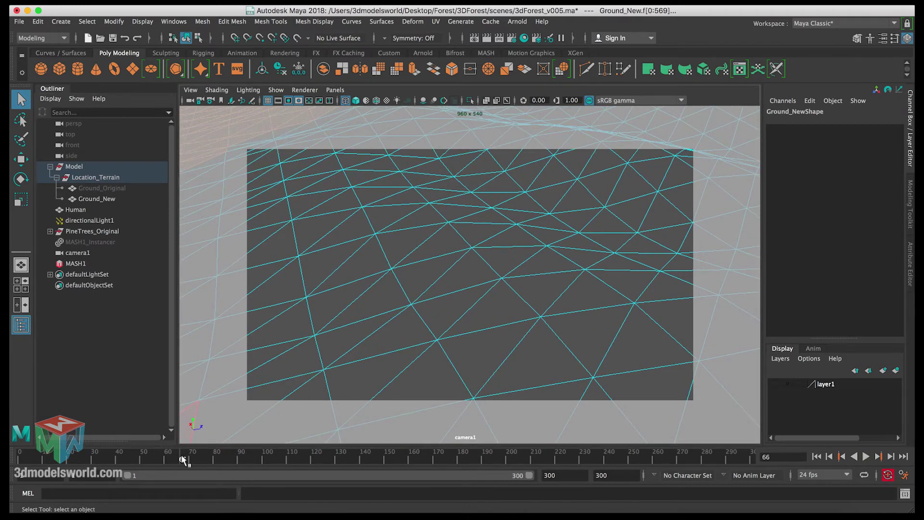
{"action": "key", "text": "alt+v"}
{"action": "key", "text": "alt+v"}
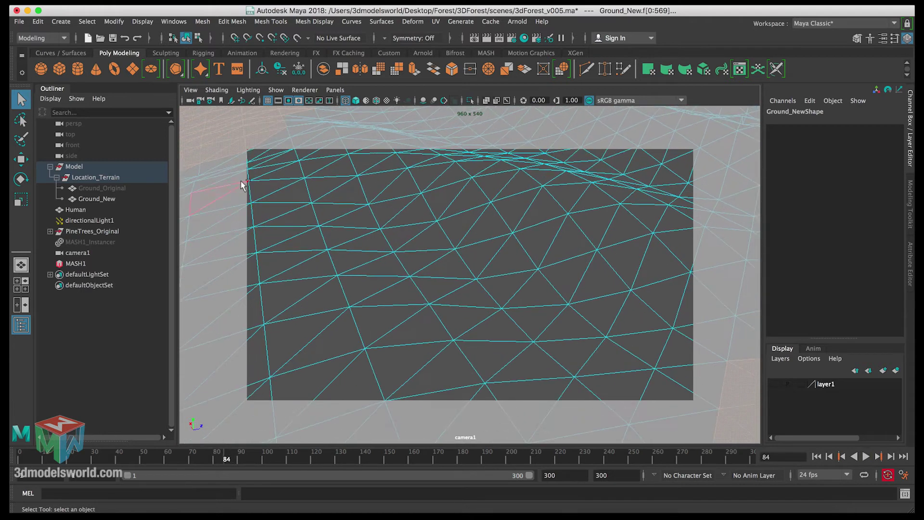
{"action": "left_click_drag", "start_coordinate": [244, 172], "coordinate": [265, 154]}
{"action": "key", "text": "alt+v"}
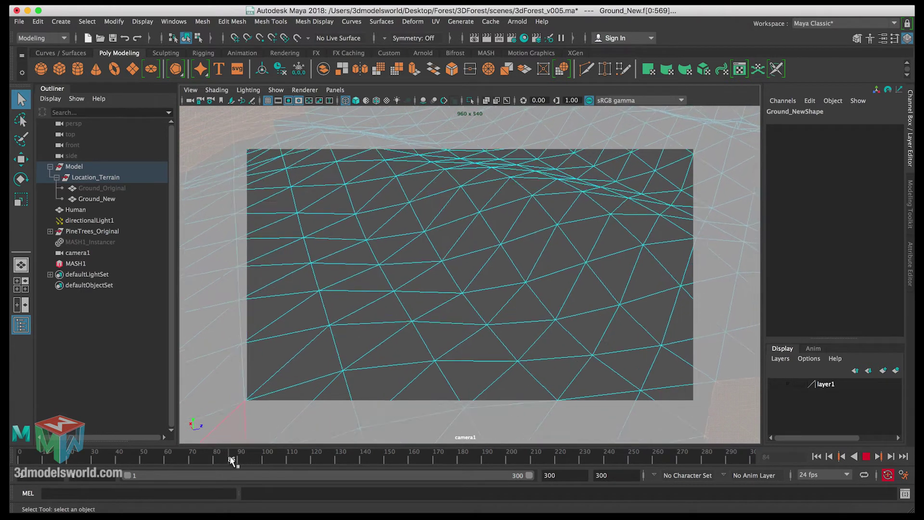
{"action": "key", "text": "alt+v"}
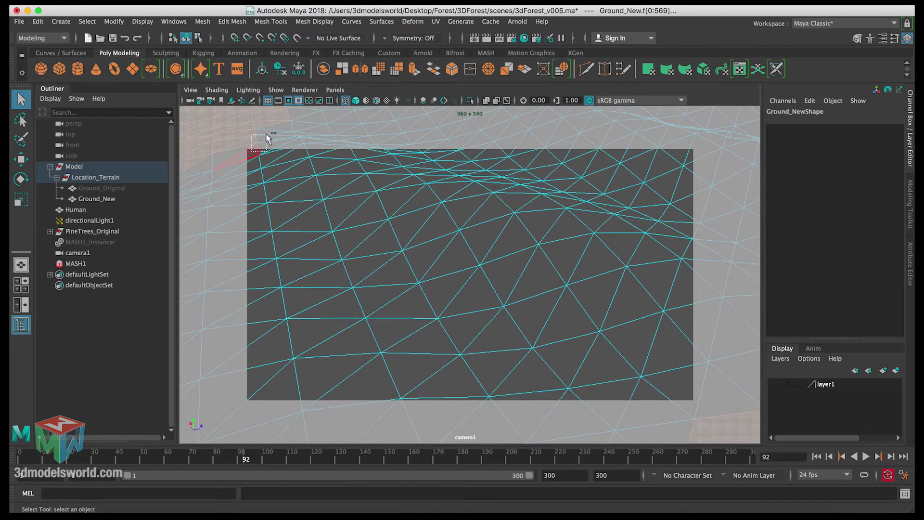
{"action": "left_click_drag", "start_coordinate": [268, 139], "coordinate": [268, 140]}
{"action": "left_click", "coordinate": [266, 368]}
{"action": "left_click_drag", "start_coordinate": [239, 455], "coordinate": [342, 455]}
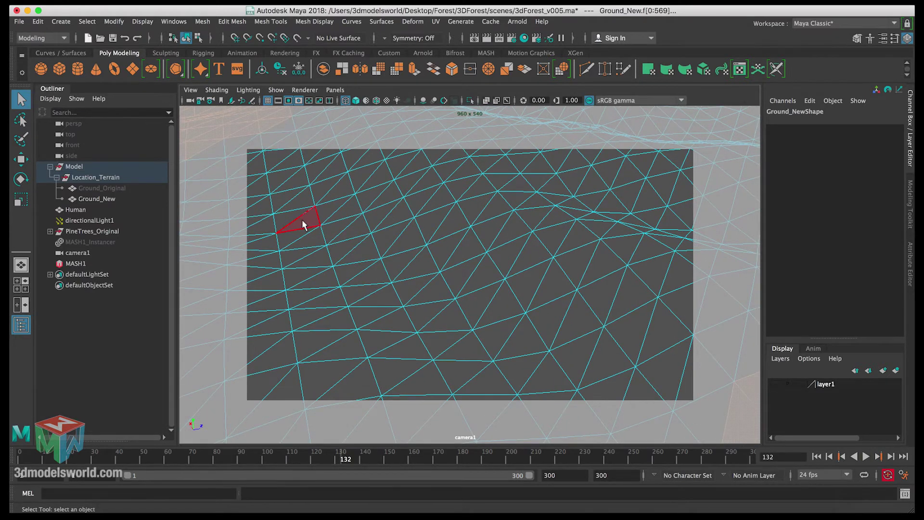
{"action": "left_click_drag", "start_coordinate": [346, 456], "coordinate": [443, 444]}
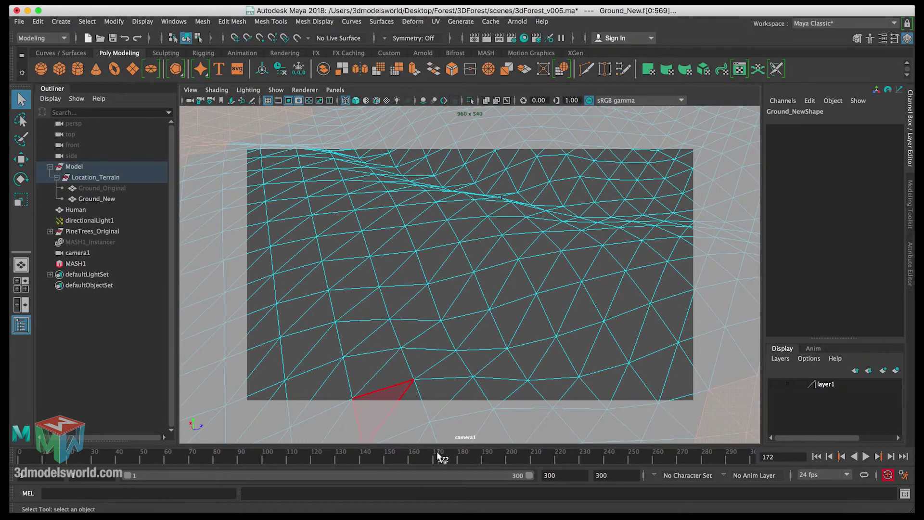
{"action": "left_click_drag", "start_coordinate": [439, 456], "coordinate": [476, 439]}
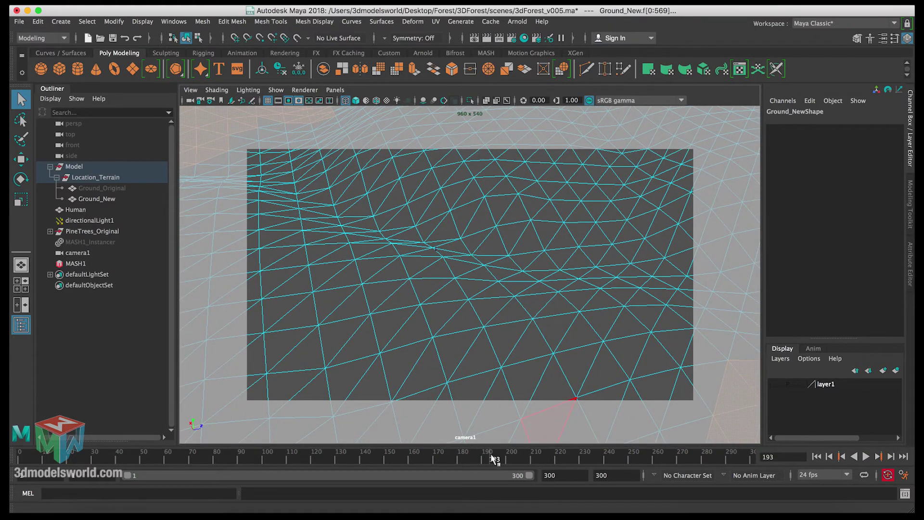
{"action": "left_click_drag", "start_coordinate": [494, 458], "coordinate": [555, 458]}
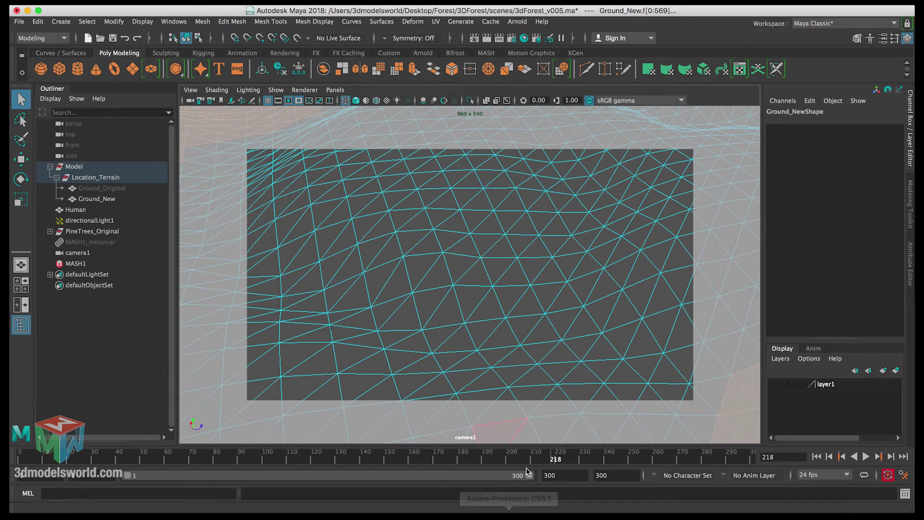
{"action": "left_click_drag", "start_coordinate": [556, 458], "coordinate": [610, 458]}
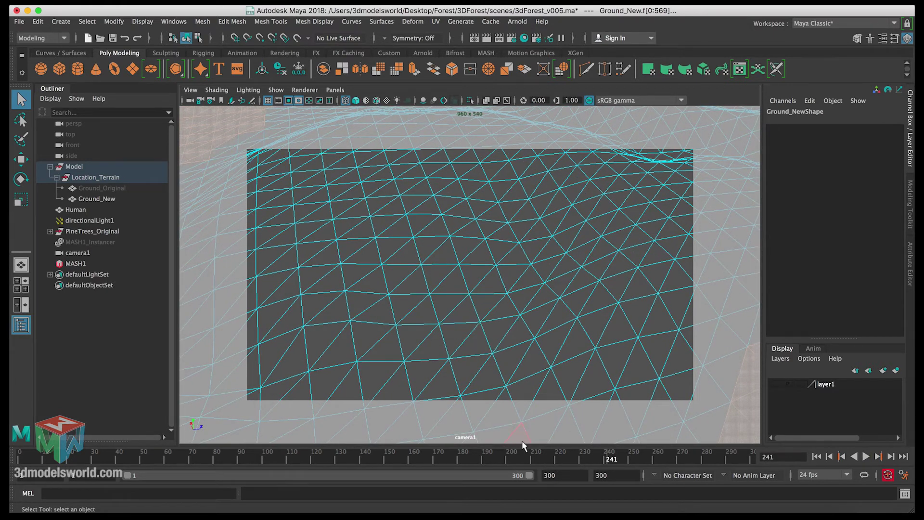
{"action": "left_click_drag", "start_coordinate": [610, 457], "coordinate": [228, 463]}
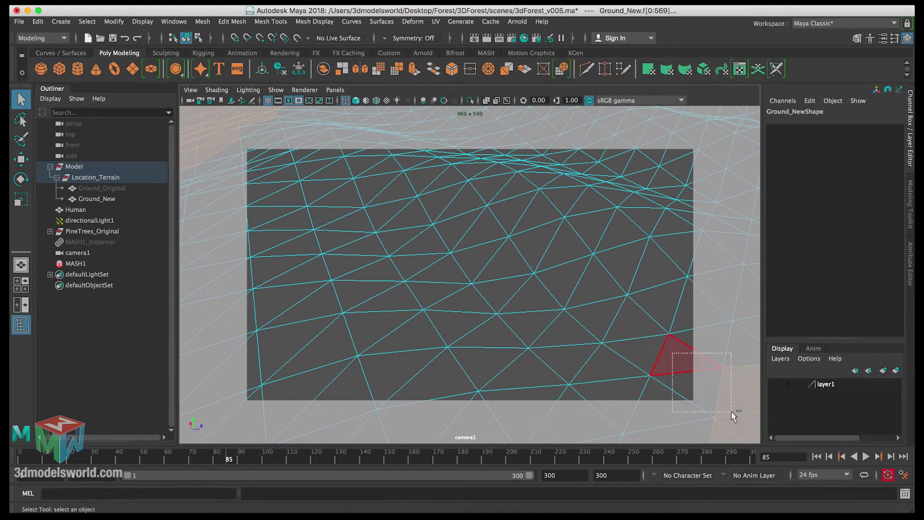
Step: Through frames 105–200, adjust the face selection near the camera frame's lower-right corner
{"action": "left_click_drag", "start_coordinate": [233, 455], "coordinate": [279, 458]}
{"action": "left_click_drag", "start_coordinate": [653, 347], "coordinate": [732, 424]}
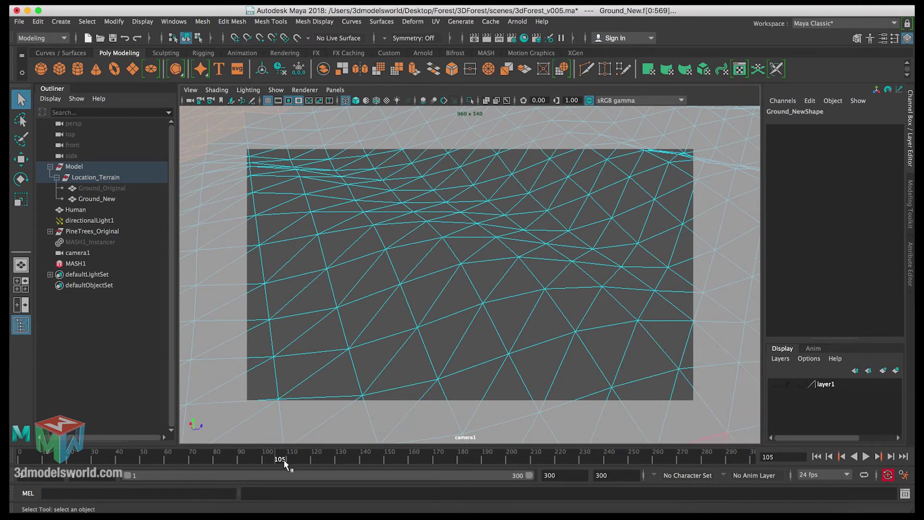
{"action": "mouse_move", "coordinate": [284, 460]}
{"action": "left_mouse_down"}
{"action": "mouse_move", "coordinate": [366, 461]}
{"action": "mouse_move", "coordinate": [435, 438]}
{"action": "left_mouse_up"}
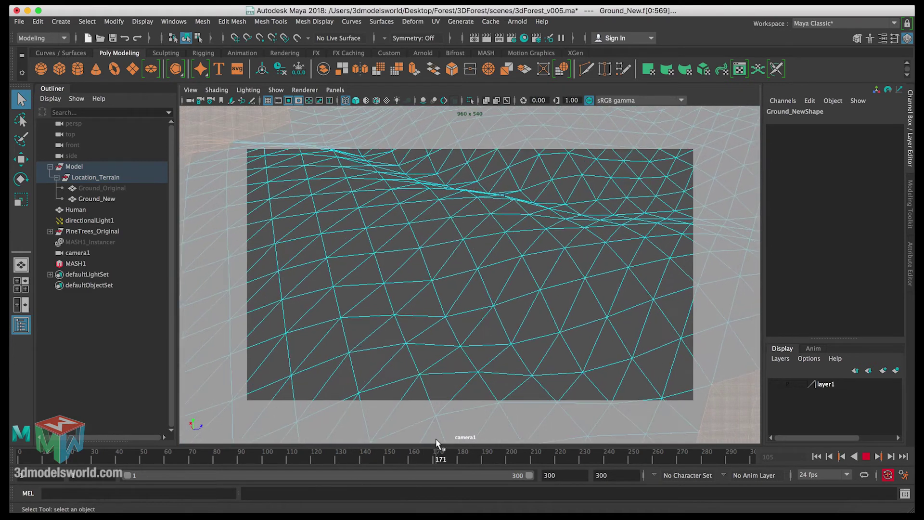
{"action": "left_click_drag", "start_coordinate": [722, 414], "coordinate": [709, 420]}
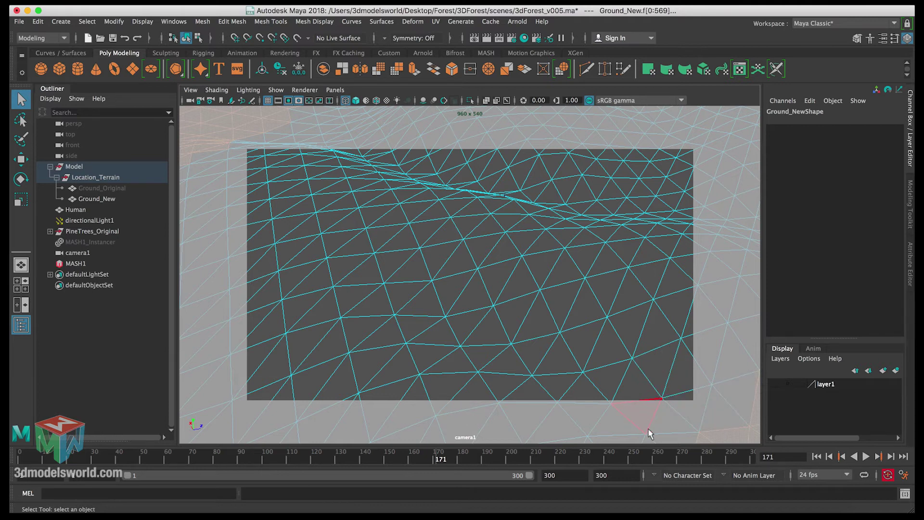
{"action": "left_click_drag", "start_coordinate": [457, 457], "coordinate": [483, 458]}
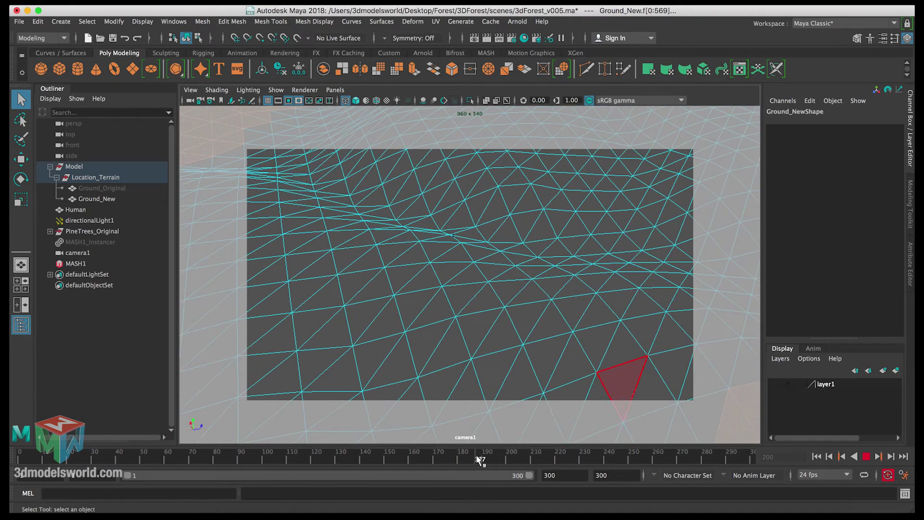
{"action": "left_click_drag", "start_coordinate": [663, 377], "coordinate": [727, 409]}
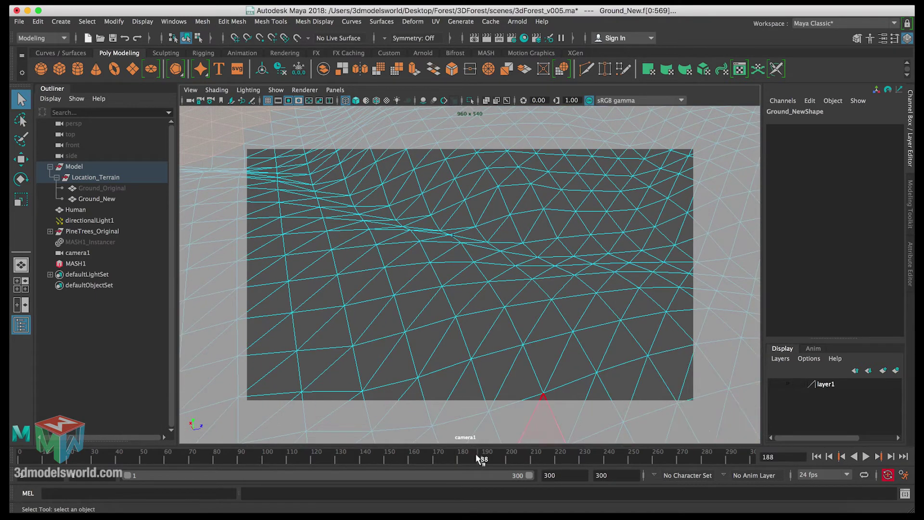
Step: Over frames 216–279, add out-of-frame faces near the lower-right corner to the selection
{"action": "left_click_drag", "start_coordinate": [479, 460], "coordinate": [570, 458]}
{"action": "left_click_drag", "start_coordinate": [673, 360], "coordinate": [717, 411]}
{"action": "left_click_drag", "start_coordinate": [567, 447], "coordinate": [545, 457]}
{"action": "left_click_drag", "start_coordinate": [679, 375], "coordinate": [723, 417]}
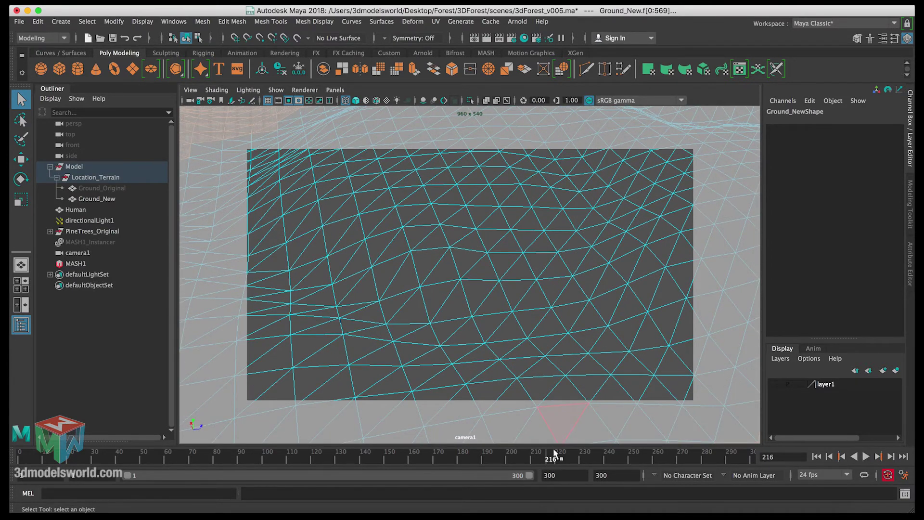
{"action": "left_click_drag", "start_coordinate": [553, 456], "coordinate": [607, 456]}
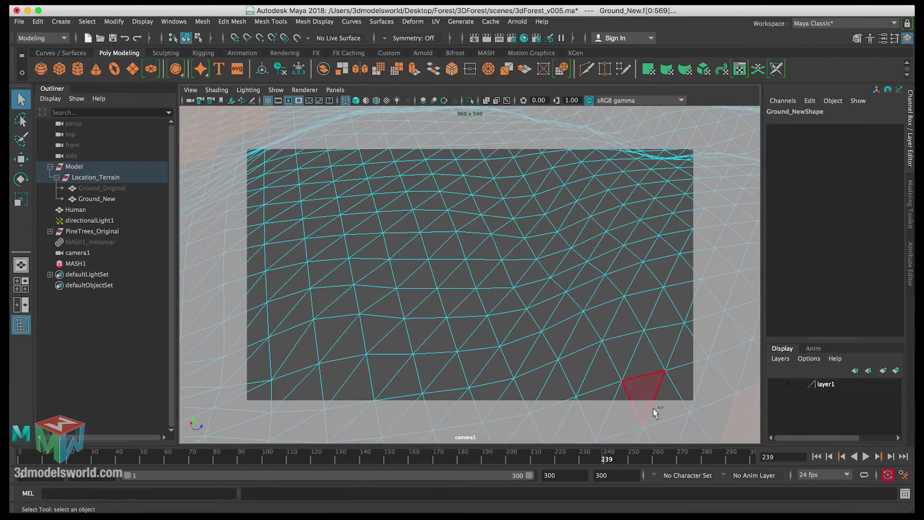
{"action": "left_click_drag", "start_coordinate": [698, 385], "coordinate": [731, 417]}
{"action": "left_click_drag", "start_coordinate": [607, 456], "coordinate": [663, 455]}
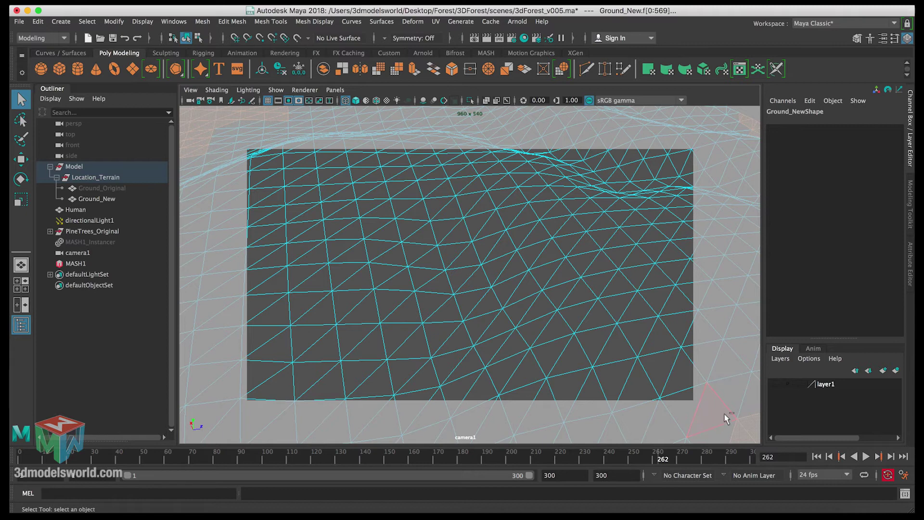
Step: Around frame 299, fix the faces beside the camera frame, then play through to frame 300
{"action": "key", "text": "alt+v"}
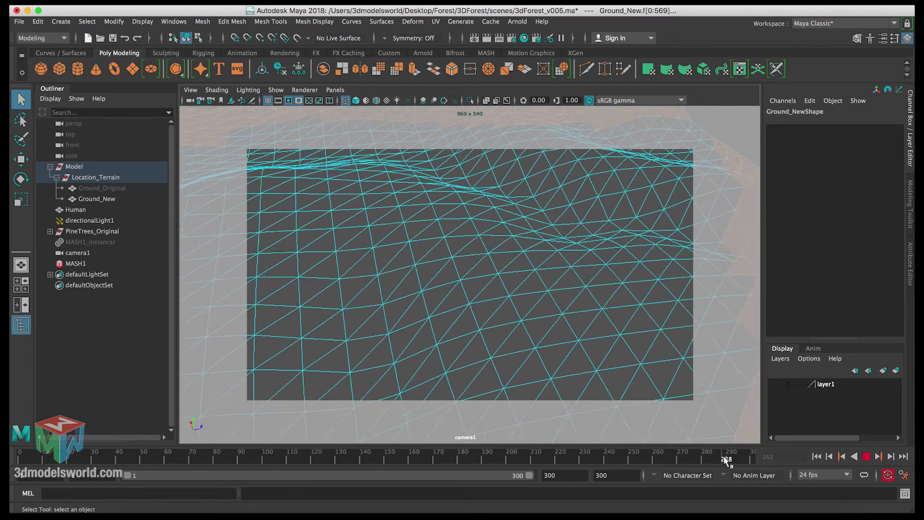
{"action": "left_click_drag", "start_coordinate": [725, 457], "coordinate": [748, 457]}
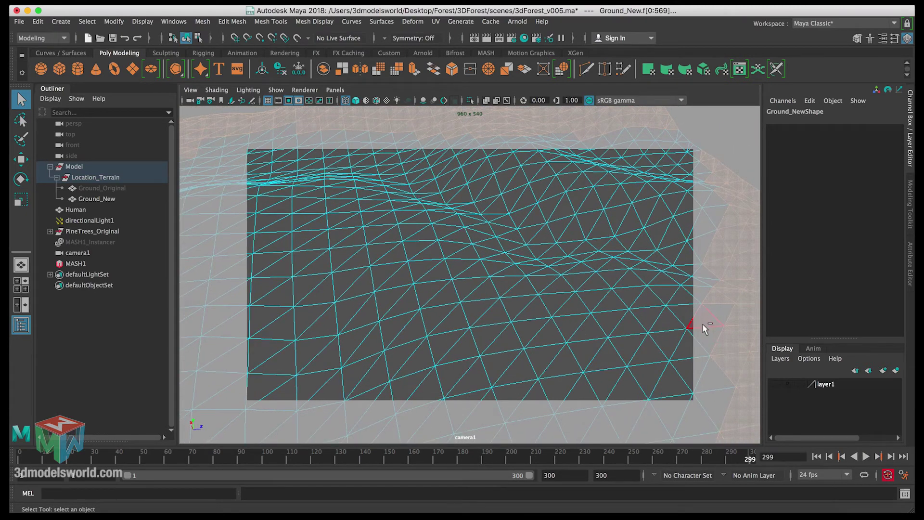
{"action": "left_click_drag", "start_coordinate": [736, 334], "coordinate": [737, 335], "text": "ctrl"}
{"action": "left_click_drag", "start_coordinate": [731, 303], "coordinate": [729, 301]}
{"action": "key", "text": "alt+v"}
{"action": "left_click_drag", "start_coordinate": [768, 457], "coordinate": [768, 456]}
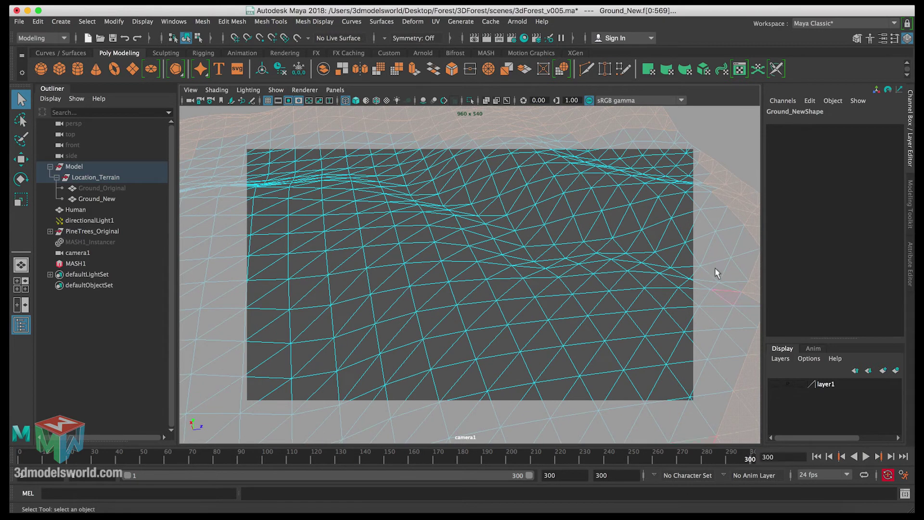
Step: Add out-of-frame faces at the right, remove three visible top faces, and return to frame 1
{"action": "left_click_drag", "start_coordinate": [693, 162], "coordinate": [751, 239]}
{"action": "left_click_drag", "start_coordinate": [477, 146], "coordinate": [529, 135], "text": "ctrl"}
{"action": "left_click_drag", "start_coordinate": [681, 117], "coordinate": [682, 110], "text": "ctrl"}
{"action": "left_click_drag", "start_coordinate": [627, 125], "coordinate": [638, 116], "text": "ctrl"}
{"action": "left_click_drag", "start_coordinate": [750, 457], "coordinate": [79, 474]}
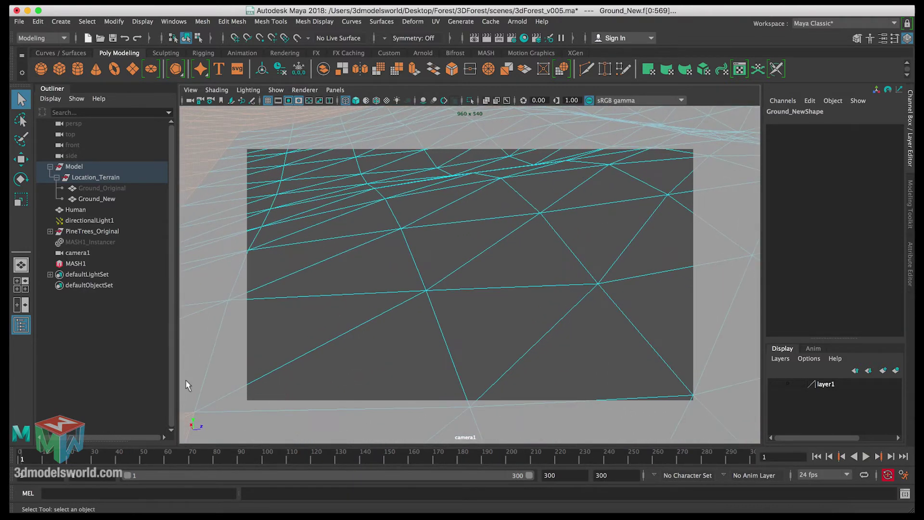
Step: Add the last out-of-frame face and delete all selected unseen faces of Ground_New
{"action": "left_click", "coordinate": [354, 262]}
{"action": "key", "text": "space"}
{"action": "key", "text": "space"}
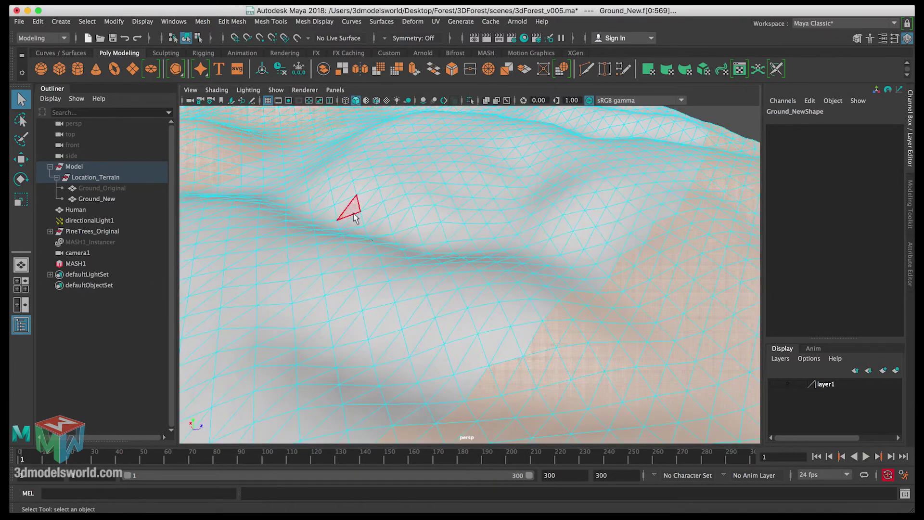
{"action": "right_click_drag", "start_coordinate": [399, 230], "coordinate": [266, 178], "text": "alt"}
{"action": "right_click_drag", "start_coordinate": [332, 233], "coordinate": [301, 225], "text": "alt"}
{"action": "key", "text": "Delete"}
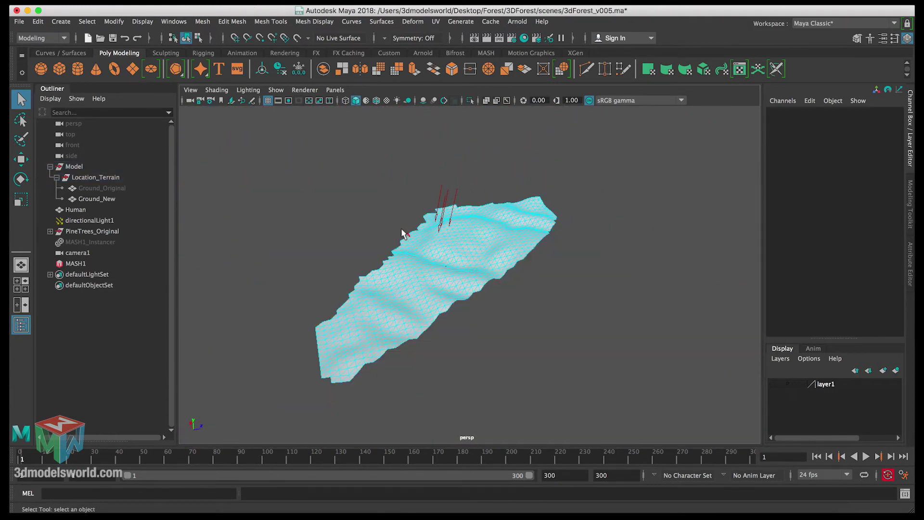
Step: Return to object mode, display textures, orbit the trimmed strip, and go back to camera1
{"action": "right_click_drag", "start_coordinate": [400, 227], "coordinate": [476, 228], "text": "alt"}
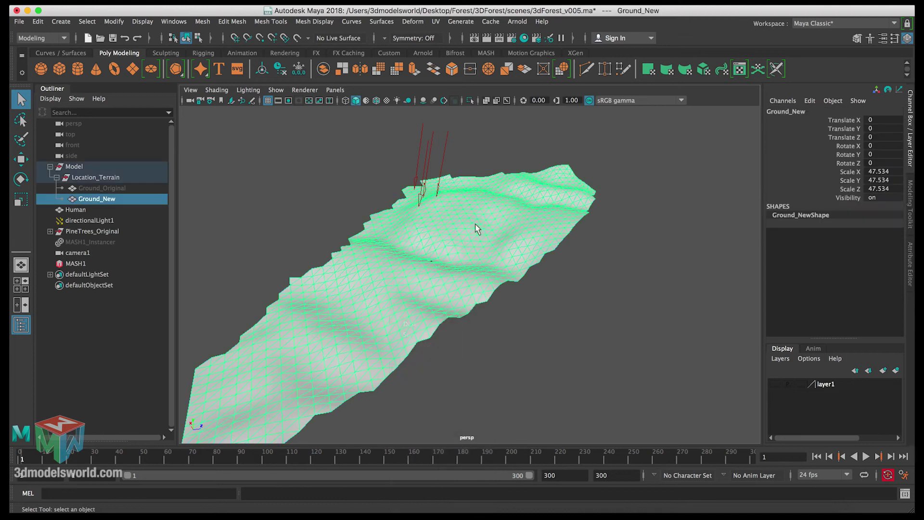
{"action": "key", "text": "6"}
{"action": "left_click", "coordinate": [552, 316]}
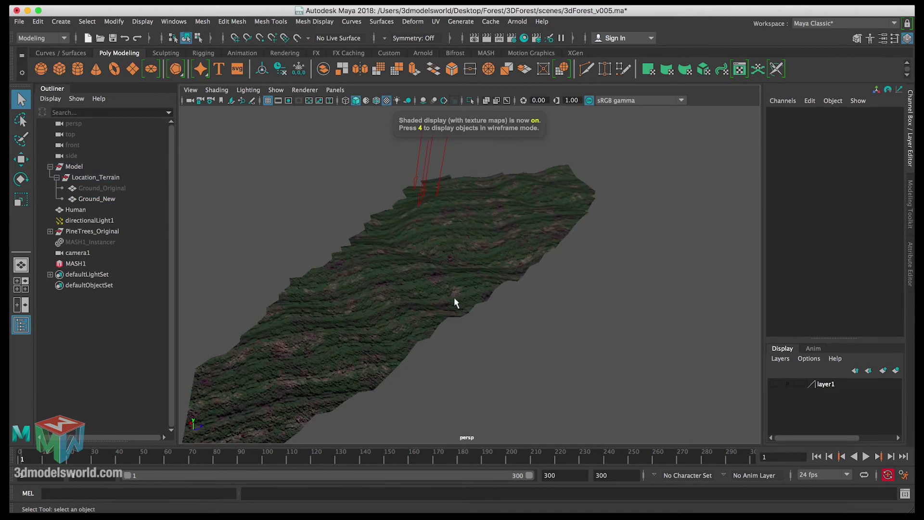
{"action": "right_click_drag", "start_coordinate": [454, 297], "coordinate": [446, 327], "text": "alt"}
{"action": "left_click_drag", "start_coordinate": [447, 328], "coordinate": [432, 273], "text": "alt"}
{"action": "key", "text": "space"}
{"action": "key", "text": "space"}
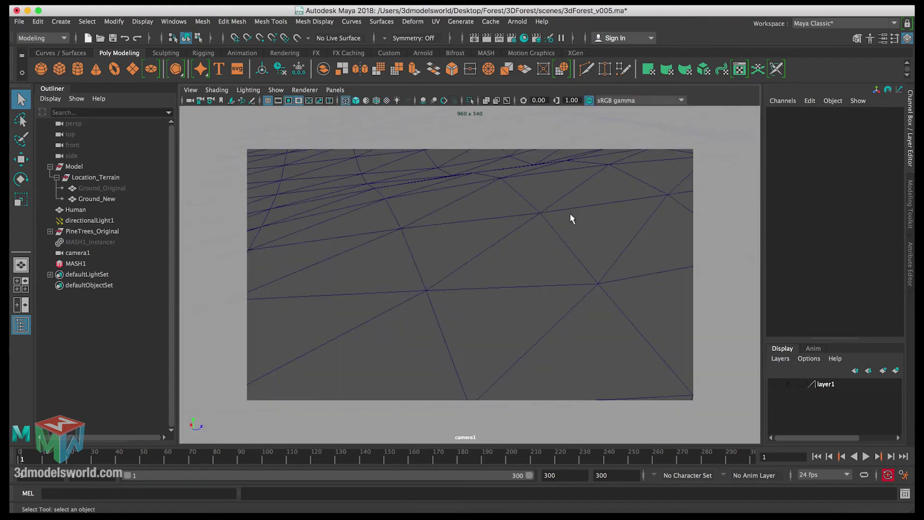
Step: Show camera1 textured, play the camera move through to frame 300, and select Ground_New
{"action": "key", "text": "6"}
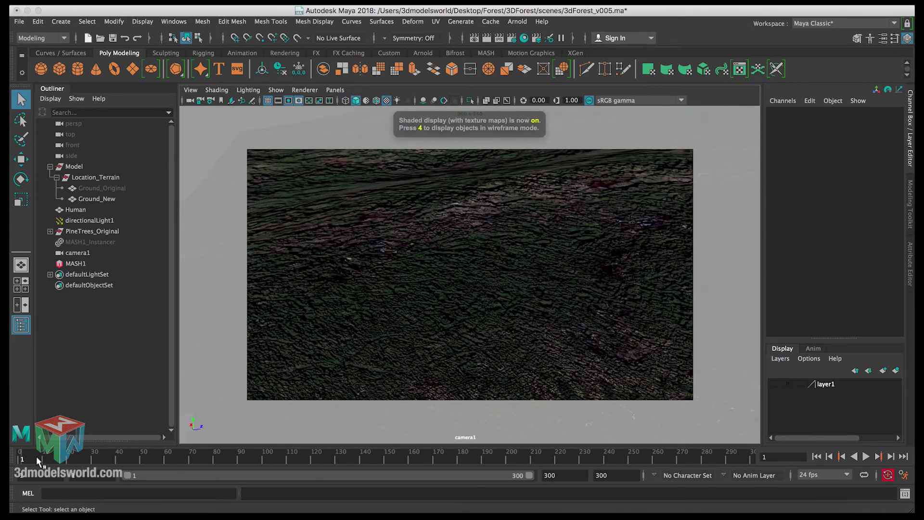
{"action": "mouse_move", "coordinate": [36, 457]}
{"action": "left_mouse_down"}
{"action": "mouse_move", "coordinate": [309, 441]}
{"action": "mouse_move", "coordinate": [49, 455]}
{"action": "left_mouse_up"}
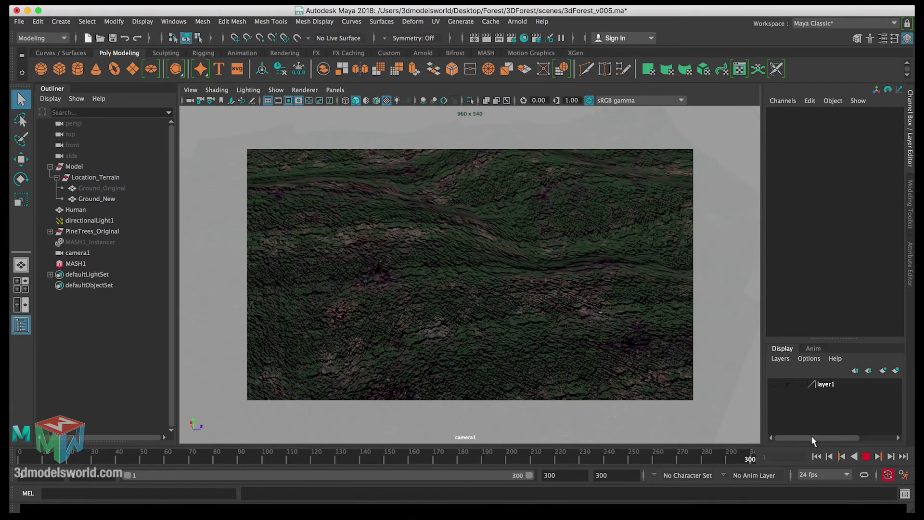
{"action": "left_click_drag", "start_coordinate": [723, 458], "coordinate": [20, 519]}
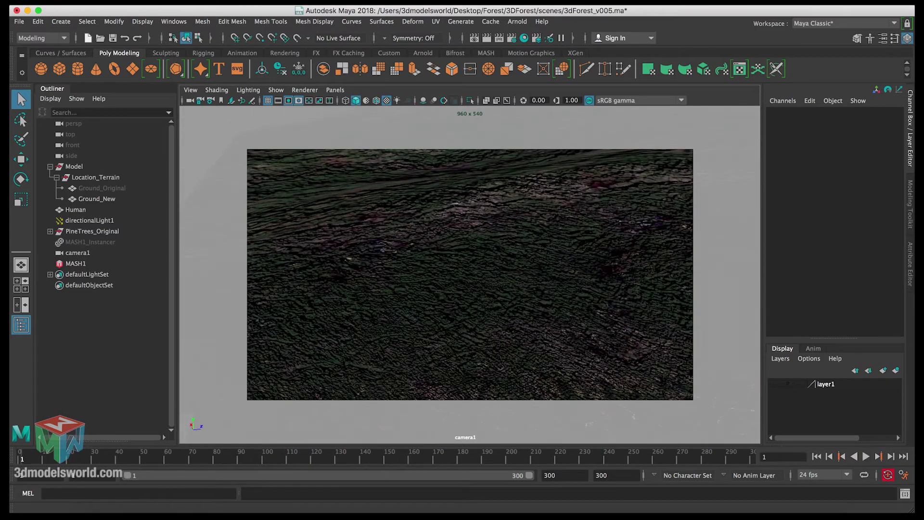
{"action": "left_click", "coordinate": [866, 457]}
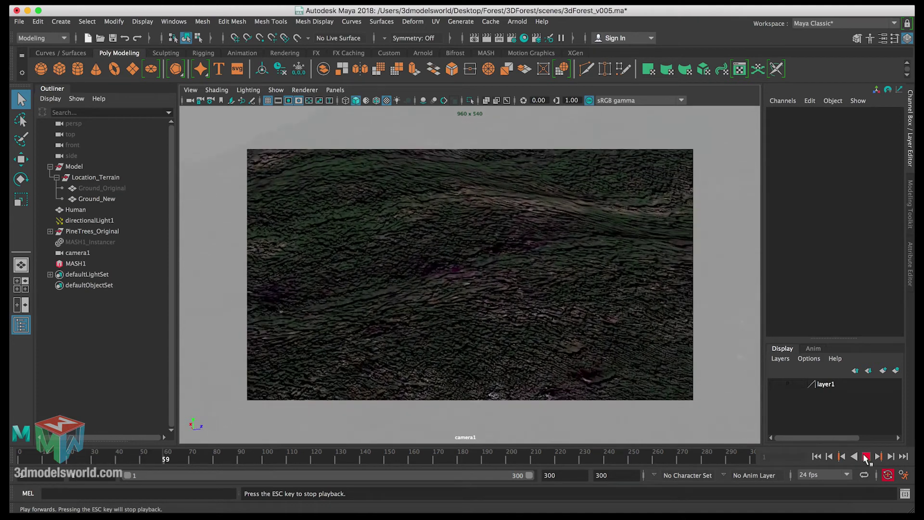
{"action": "left_click", "coordinate": [866, 456]}
{"action": "left_click_drag", "start_coordinate": [727, 453], "coordinate": [764, 453]}
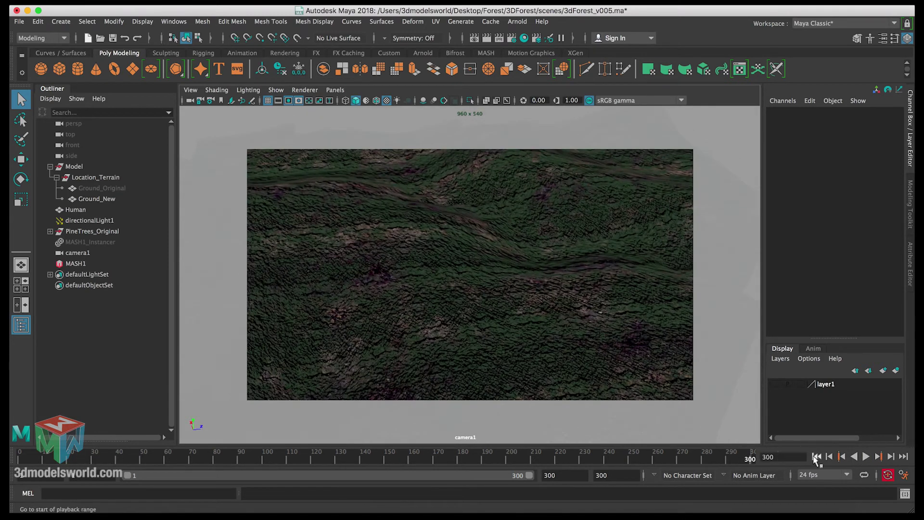
{"action": "left_click", "coordinate": [471, 248]}
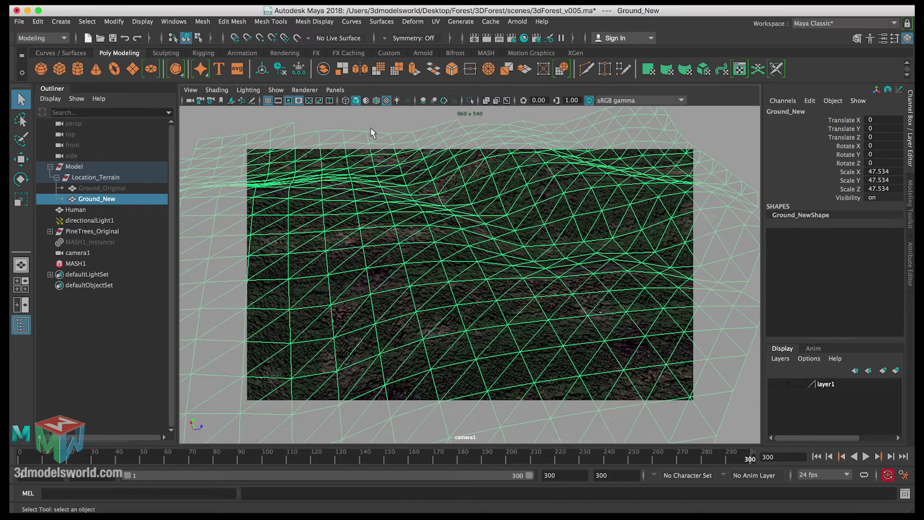
Step: Make MASH1_Instancer visible again and return the animation to frame 1
{"action": "left_click", "coordinate": [106, 241]}
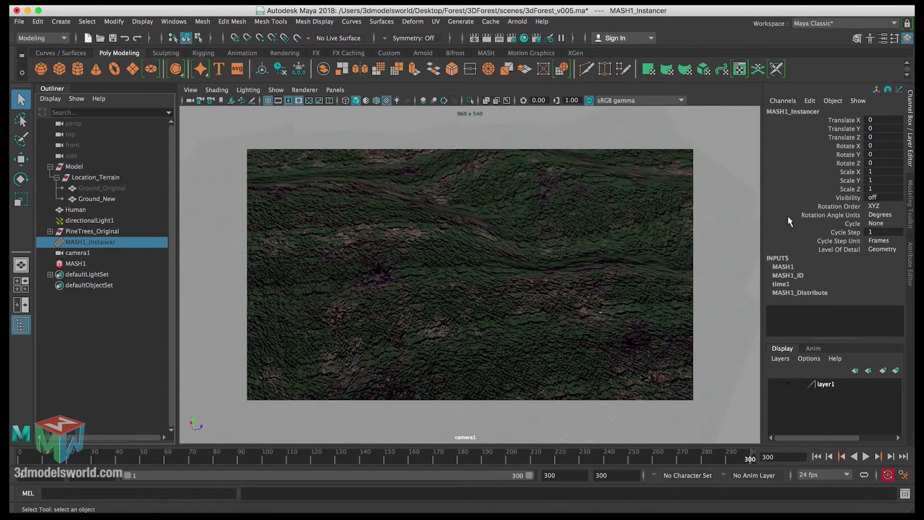
{"action": "double_click", "coordinate": [886, 197]}
{"action": "key", "text": "Return"}
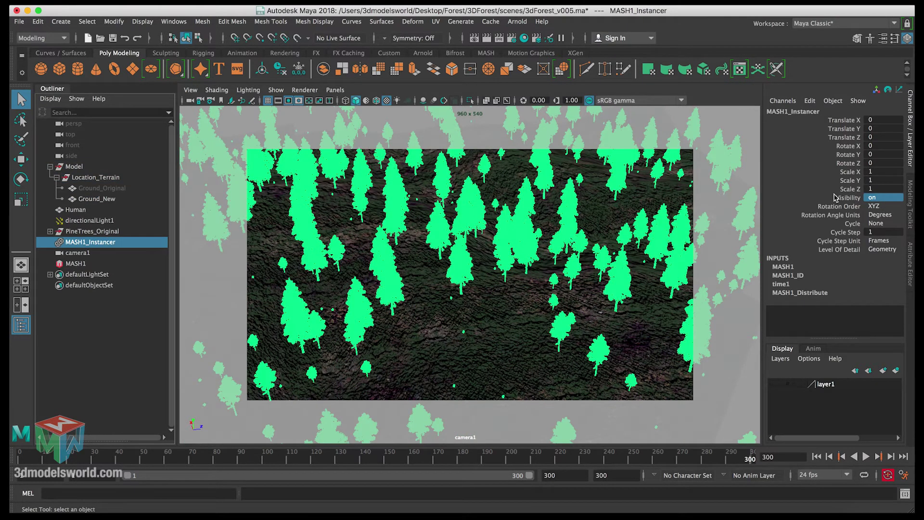
{"action": "left_click_drag", "start_coordinate": [43, 457], "coordinate": [11, 462]}
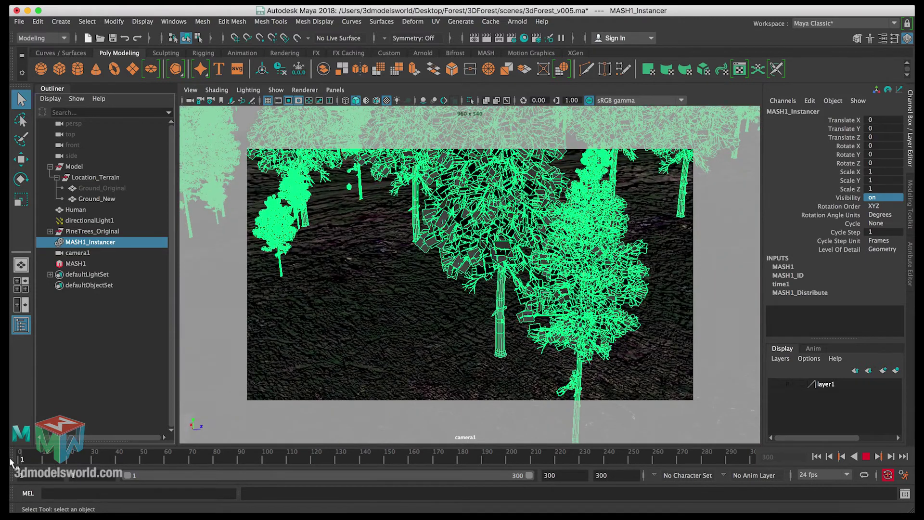
Step: Inspect the forest in the perspective view, then maximize the camera1 view
{"action": "key", "text": "space"}
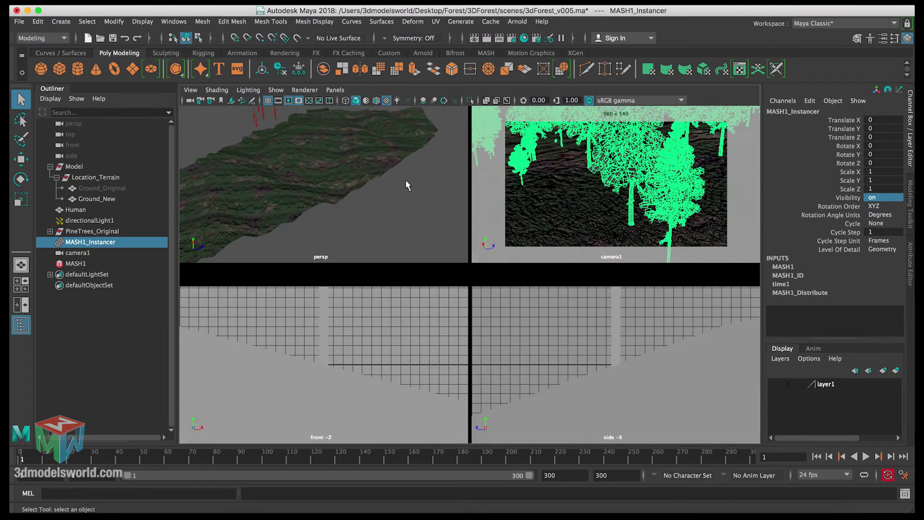
{"action": "key", "text": "space"}
{"action": "right_click_drag", "start_coordinate": [492, 259], "coordinate": [281, 192], "text": "alt"}
{"action": "left_click_drag", "start_coordinate": [281, 193], "coordinate": [372, 213], "text": "alt"}
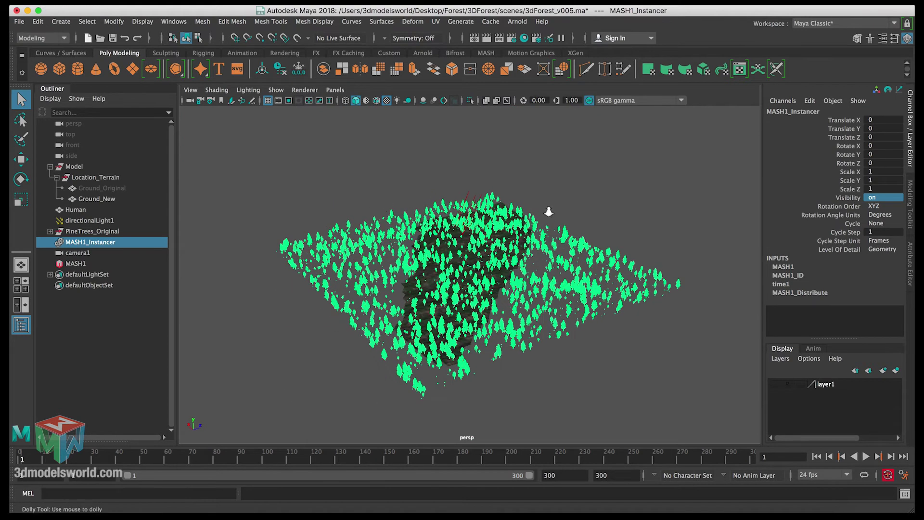
{"action": "scroll", "coordinate": [578, 308], "scroll_direction": "up", "scroll_amount": 6}
{"action": "left_click_drag", "start_coordinate": [340, 211], "coordinate": [344, 283], "text": "alt"}
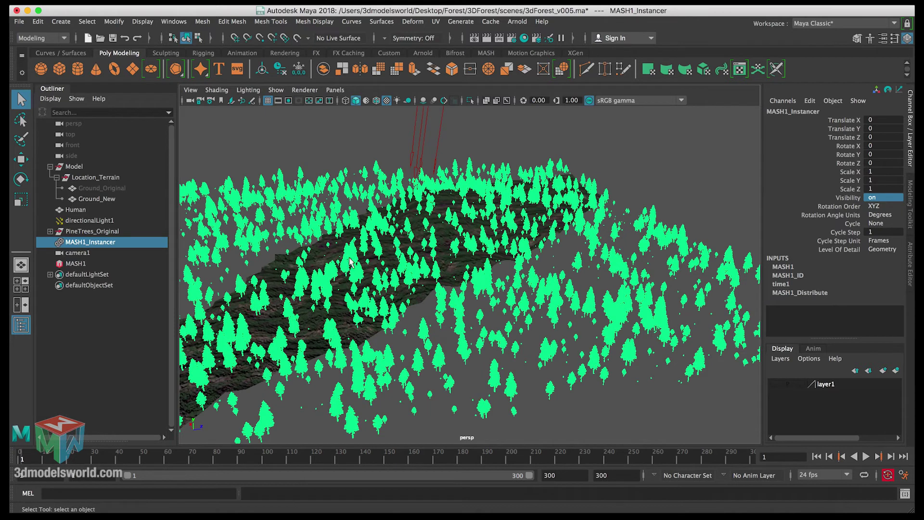
{"action": "right_click_drag", "start_coordinate": [356, 213], "coordinate": [371, 240], "text": "alt"}
{"action": "key", "text": "space"}
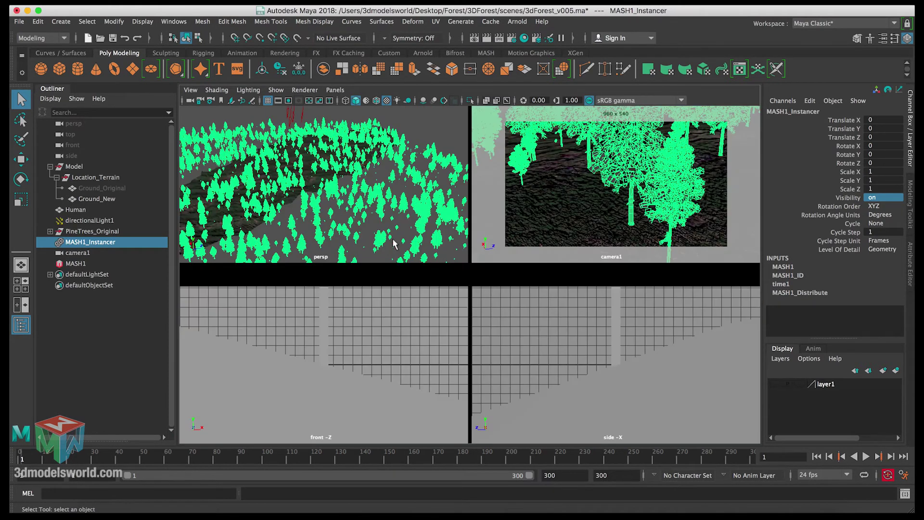
{"action": "key", "text": "space"}
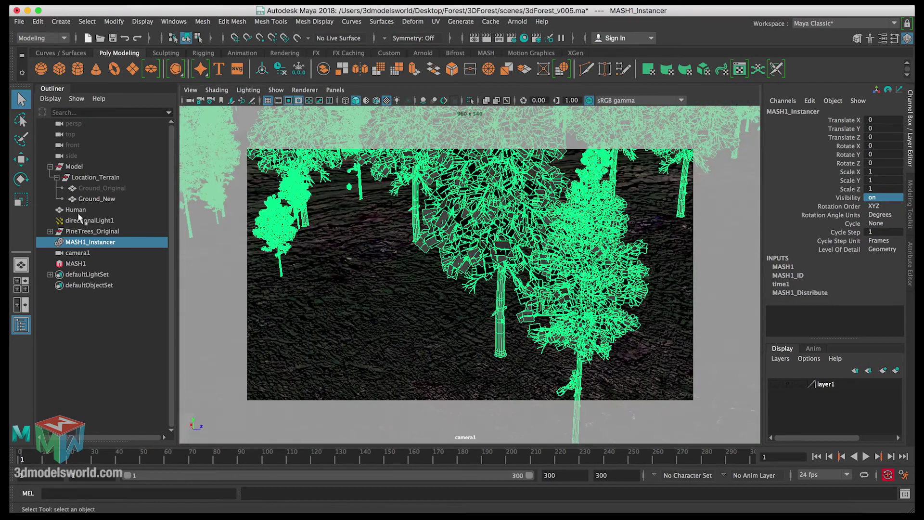
Step: Delete Ground_New's construction history and review its attribute tabs
{"action": "left_click", "coordinate": [96, 199]}
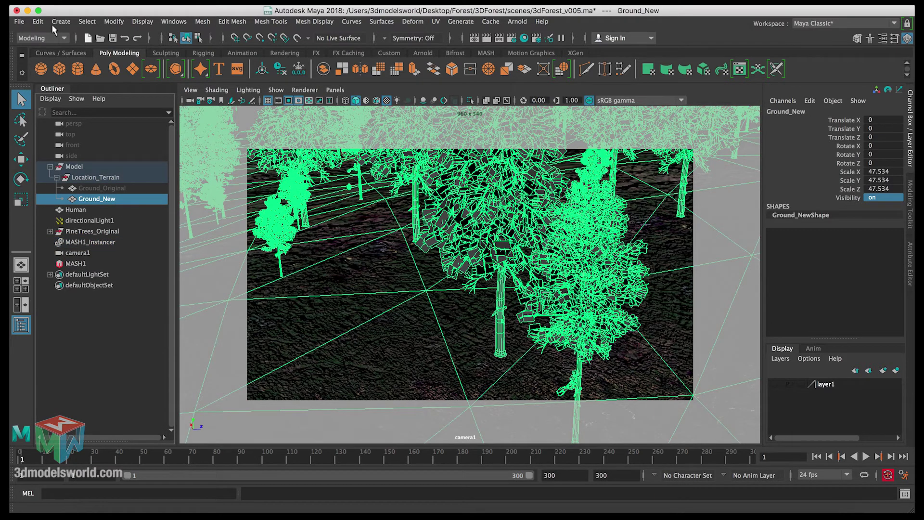
{"action": "left_click", "coordinate": [38, 22]}
{"action": "mouse_move", "coordinate": [96, 148]}
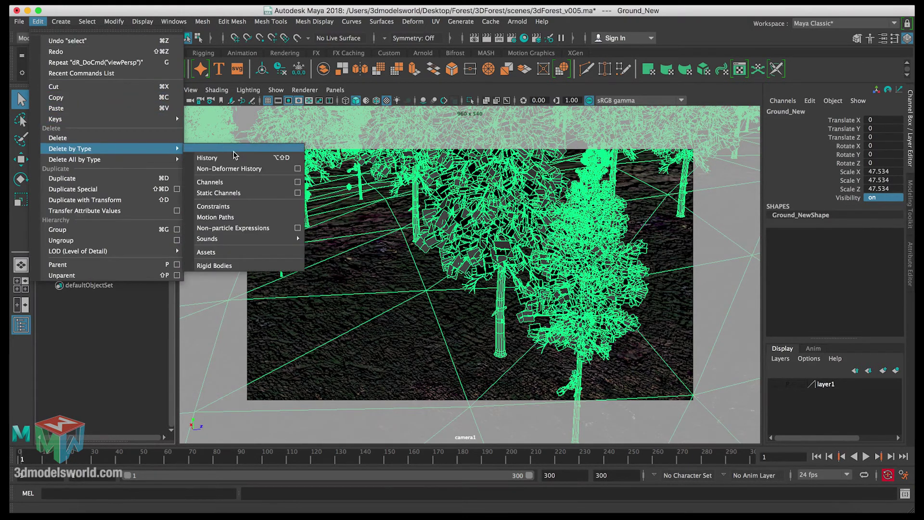
{"action": "left_click", "coordinate": [233, 153]}
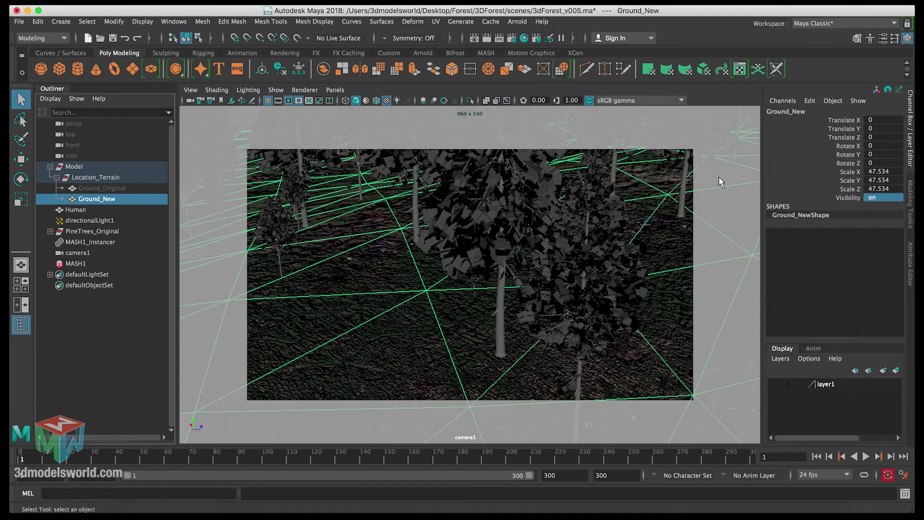
{"action": "key", "text": "ctrl+a"}
{"action": "left_click", "coordinate": [807, 107]}
{"action": "left_click", "coordinate": [766, 110]}
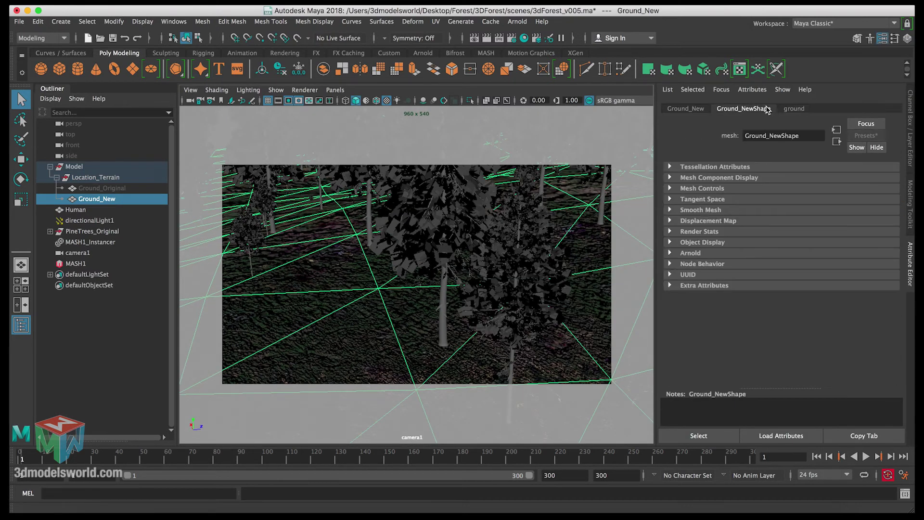
{"action": "left_click", "coordinate": [688, 109]}
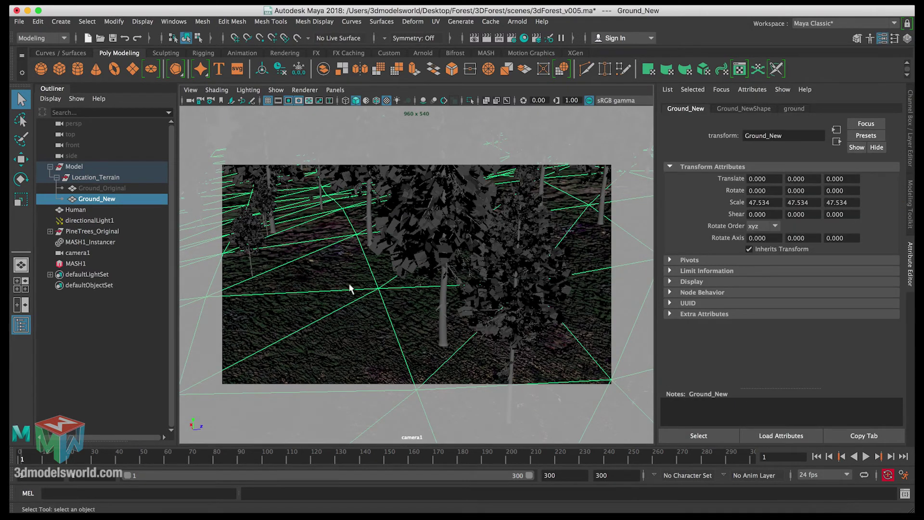
Step: Set Ground_New as MASH1_Distribute's Input Mesh so the trees scatter on it
{"action": "left_click", "coordinate": [77, 263]}
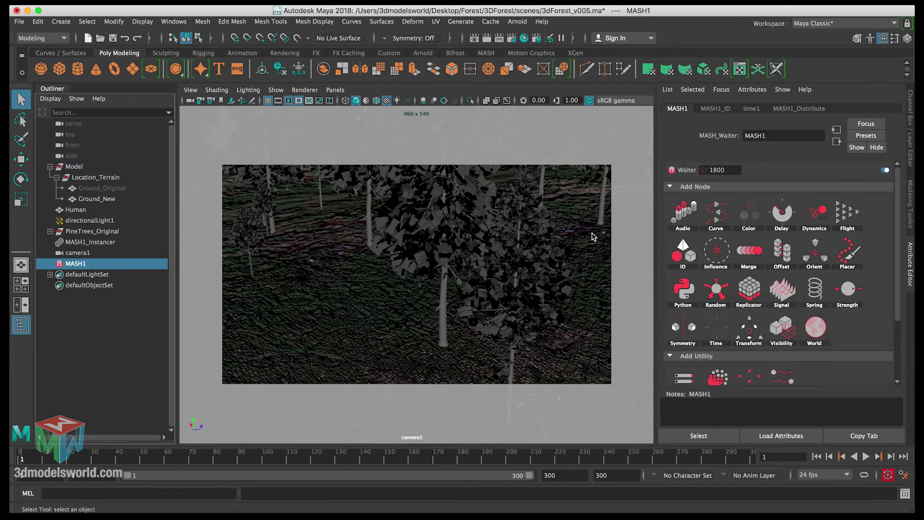
{"action": "left_click", "coordinate": [726, 111]}
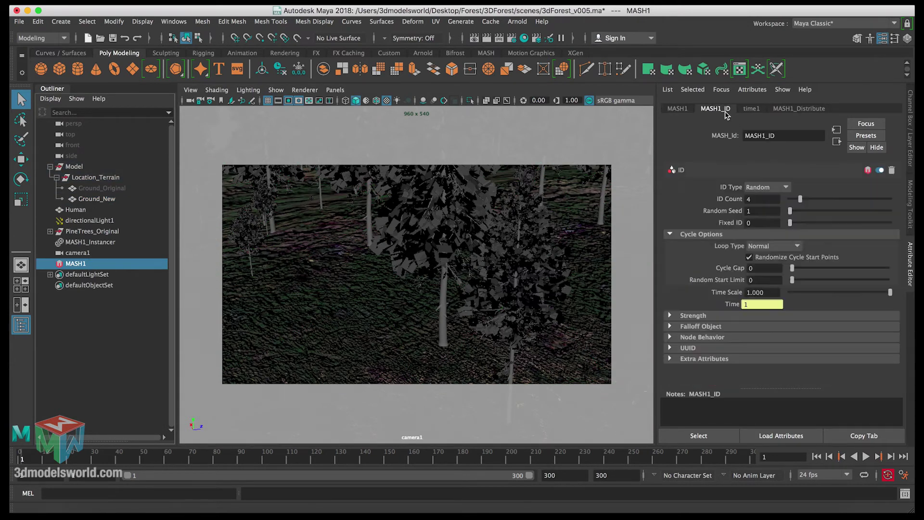
{"action": "left_click", "coordinate": [782, 110]}
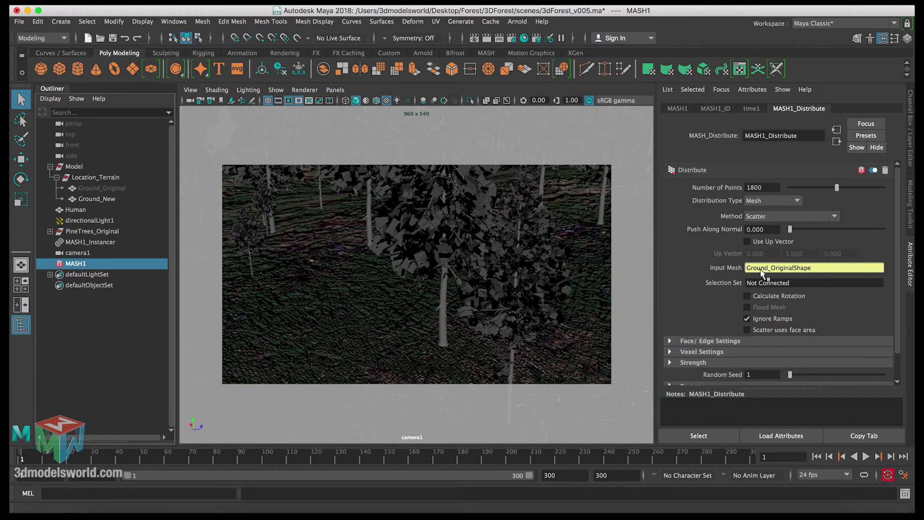
{"action": "left_click", "coordinate": [107, 199]}
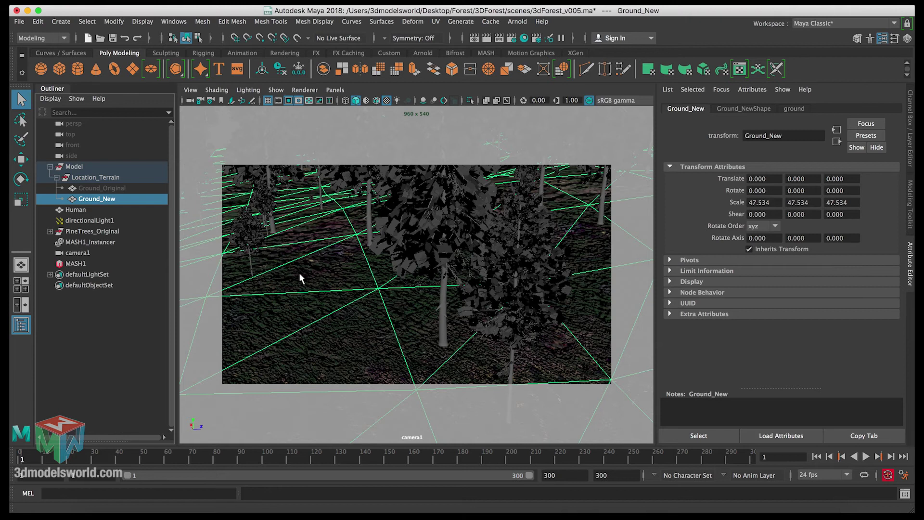
{"action": "left_click", "coordinate": [77, 263]}
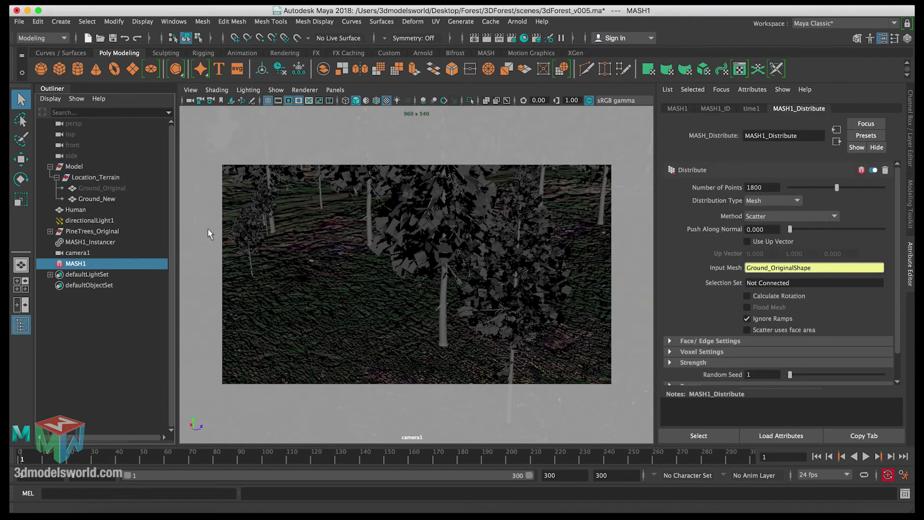
{"action": "middle_click_drag", "start_coordinate": [108, 200], "coordinate": [772, 269]}
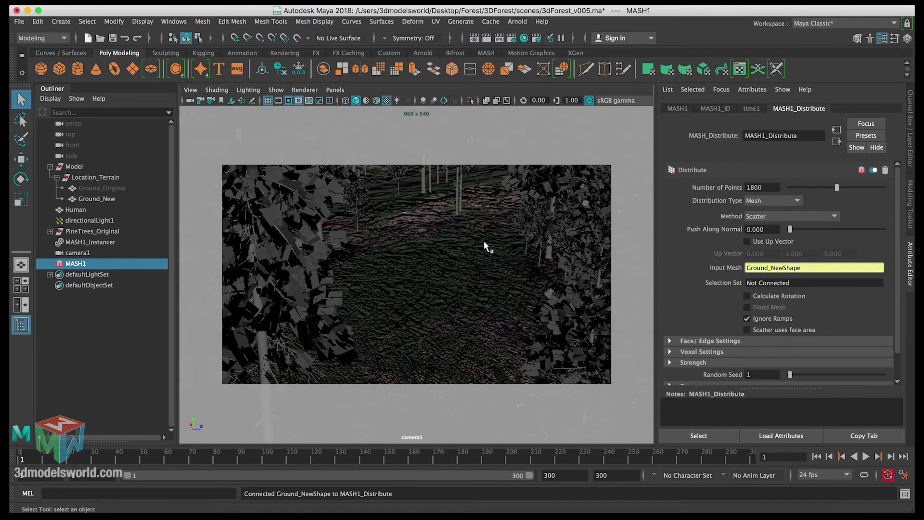
Step: Orbit and pan the perspective view to inspect the forested terrain
{"action": "key", "text": "space"}
{"action": "key", "text": "space"}
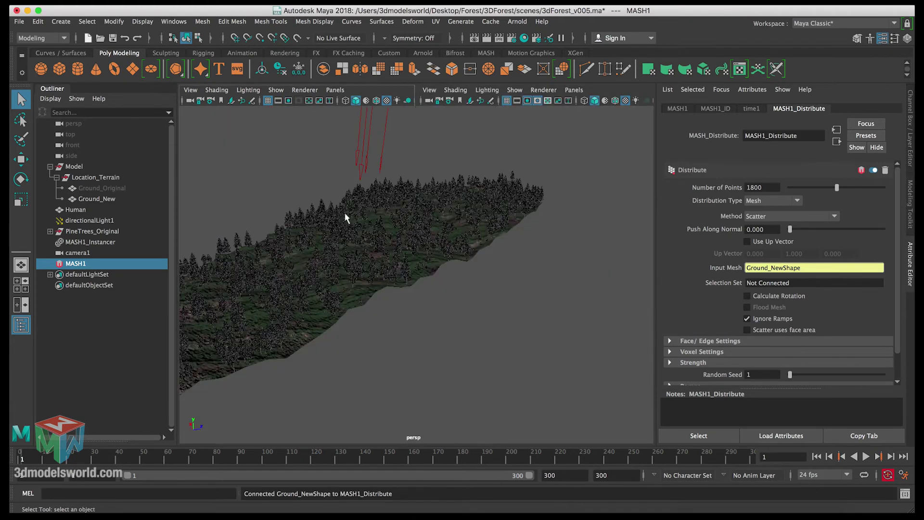
{"action": "mouse_move", "coordinate": [346, 218]}
{"action": "left_mouse_down", "text": "alt"}
{"action": "mouse_move", "coordinate": [342, 241]}
{"action": "mouse_move", "coordinate": [384, 182]}
{"action": "mouse_move", "coordinate": [425, 260]}
{"action": "mouse_move", "coordinate": [368, 214]}
{"action": "mouse_move", "coordinate": [349, 230]}
{"action": "left_mouse_up", "text": "alt"}
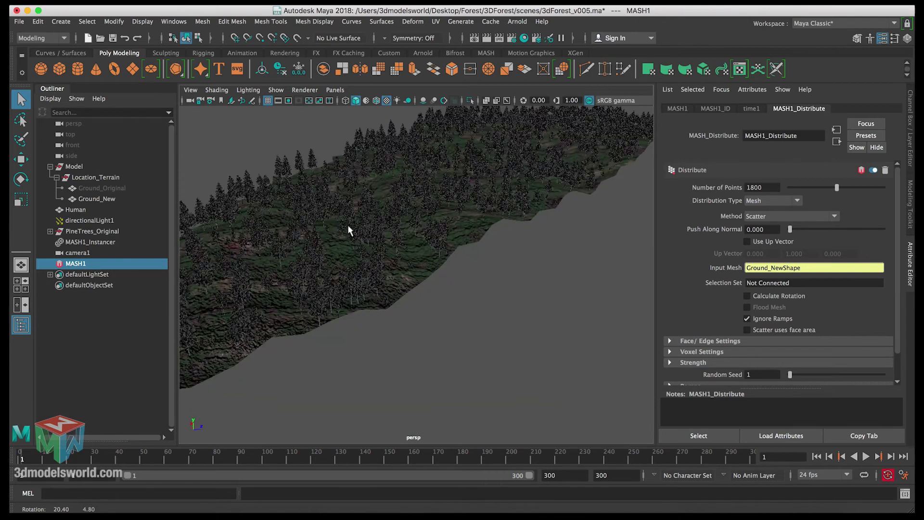
{"action": "middle_click_drag", "start_coordinate": [348, 224], "coordinate": [305, 308], "text": "alt"}
{"action": "left_click_drag", "start_coordinate": [505, 191], "coordinate": [462, 202], "text": "alt"}
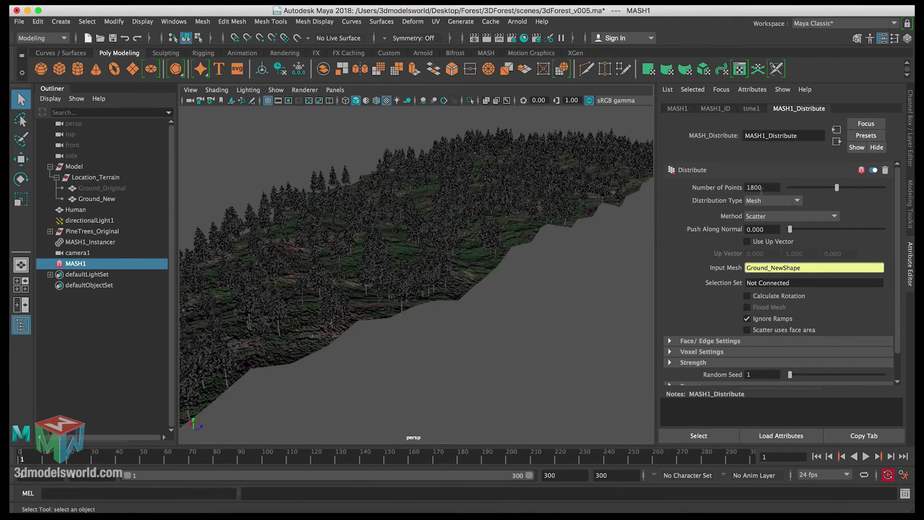
{"action": "left_click", "coordinate": [411, 337]}
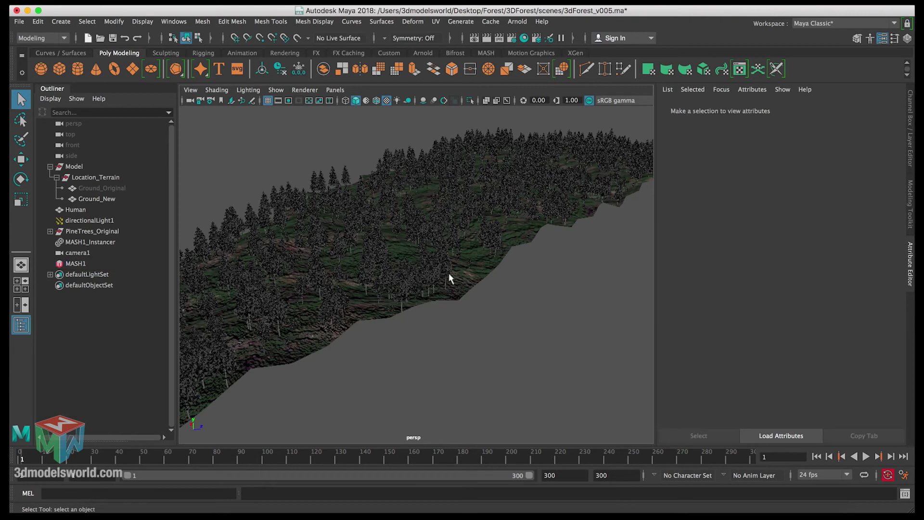
Step: Play camera1's animation, save the scene, and open the Arnold render of frame 134
{"action": "key", "text": "space"}
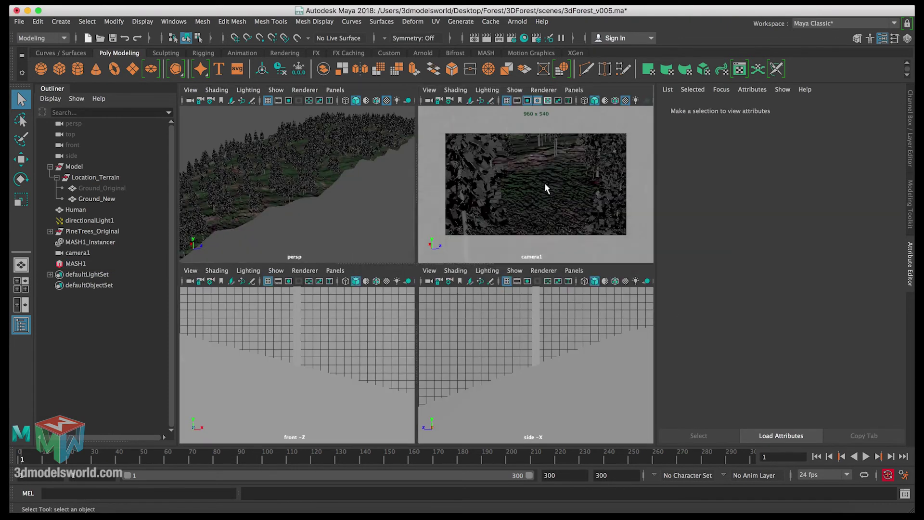
{"action": "key", "text": "space"}
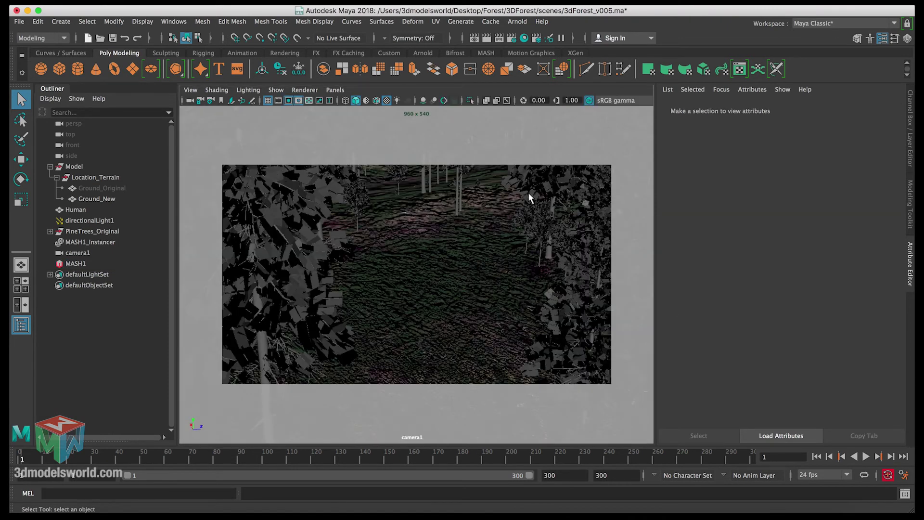
{"action": "key", "text": "ctrl+a"}
{"action": "key", "text": "alt+v"}
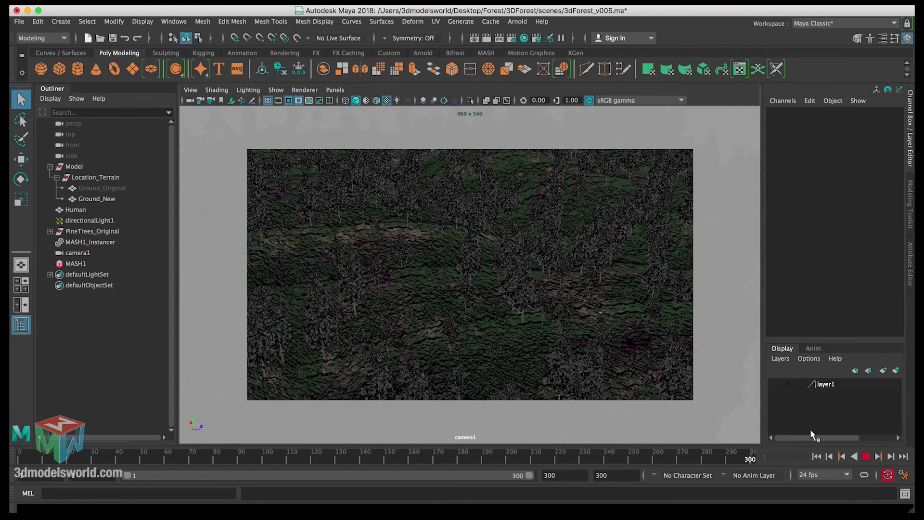
{"action": "left_click_drag", "start_coordinate": [563, 439], "coordinate": [346, 445]}
{"action": "left_click", "coordinate": [113, 41]}
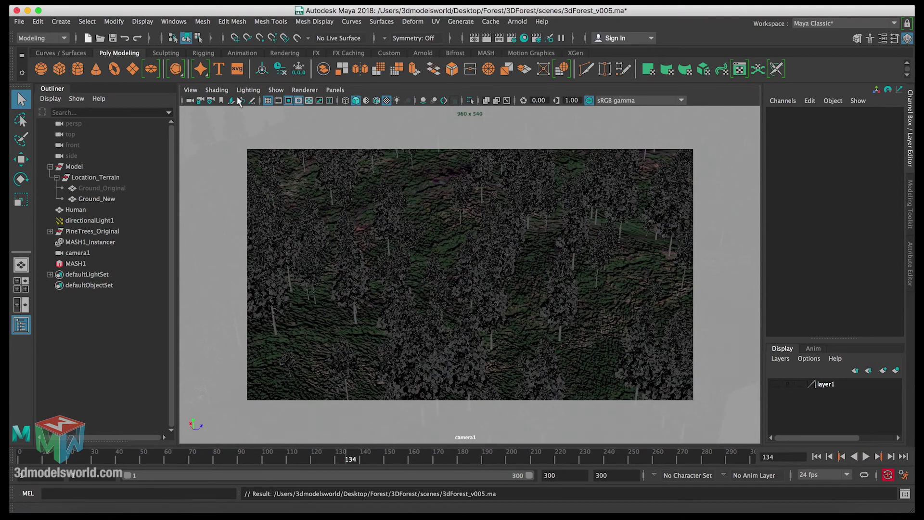
{"action": "left_click", "coordinate": [486, 40]}
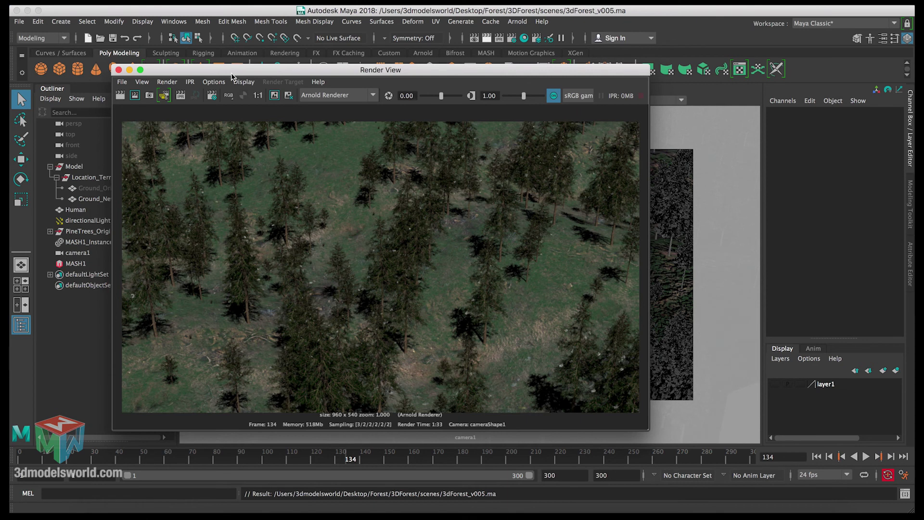
{"action": "left_click_drag", "start_coordinate": [231, 73], "coordinate": [429, 100]}
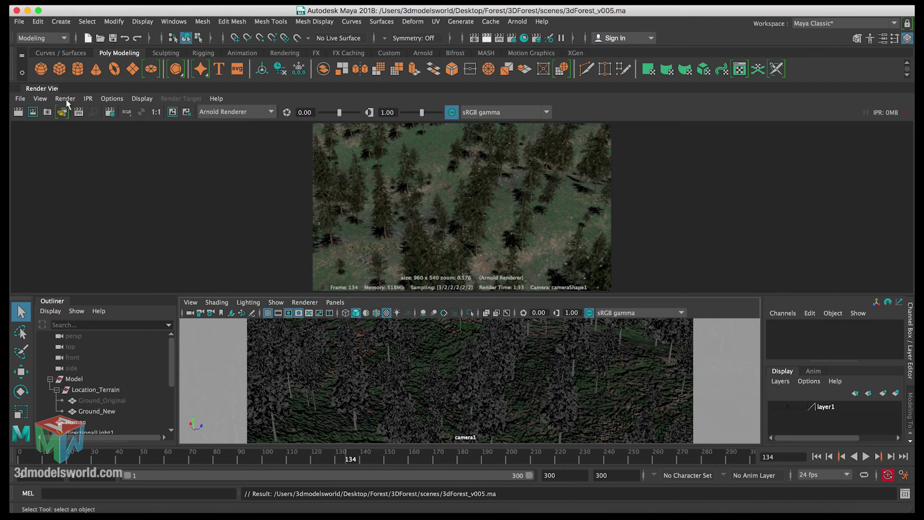
{"action": "left_click_drag", "start_coordinate": [68, 89], "coordinate": [295, 113]}
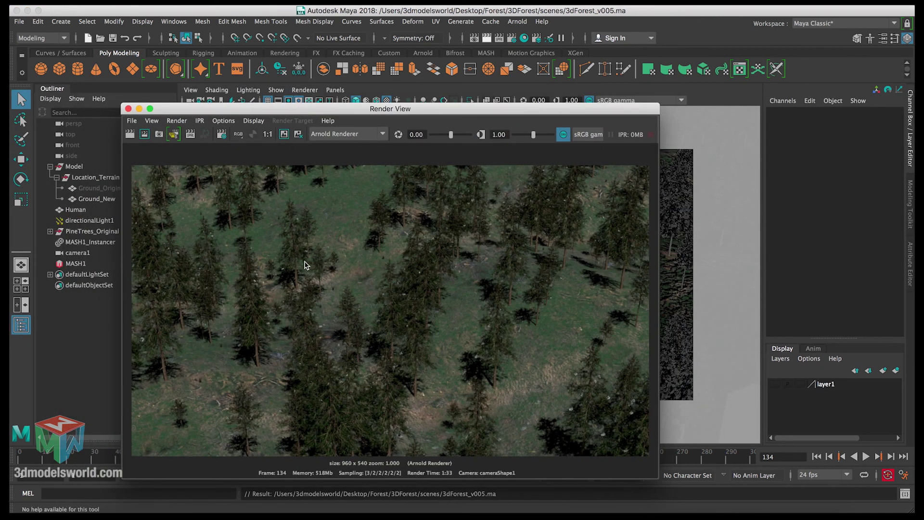
{"action": "left_click_drag", "start_coordinate": [351, 112], "coordinate": [402, 94]}
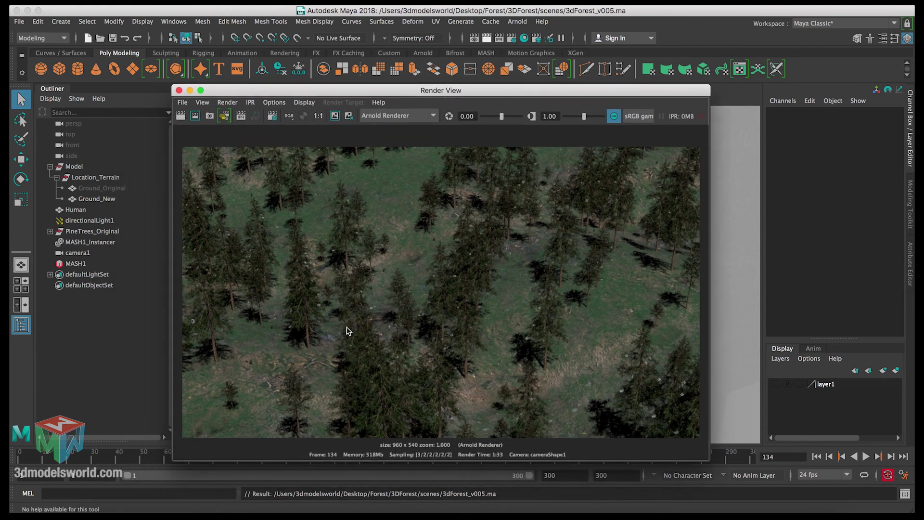